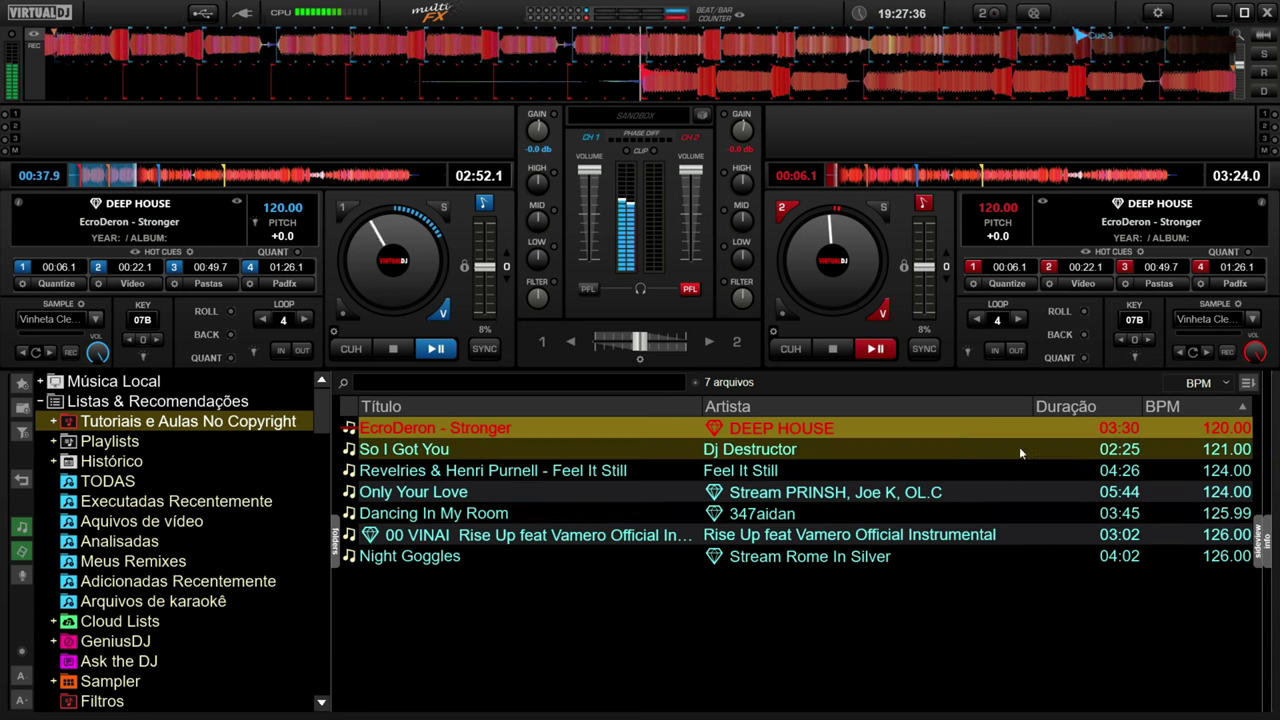
# - Load "Revelries & Henri Purnell - Feel It Still" onto deck 2 and sync it to deck 1 at 121.21 BPM
pyautogui.click(452, 514)
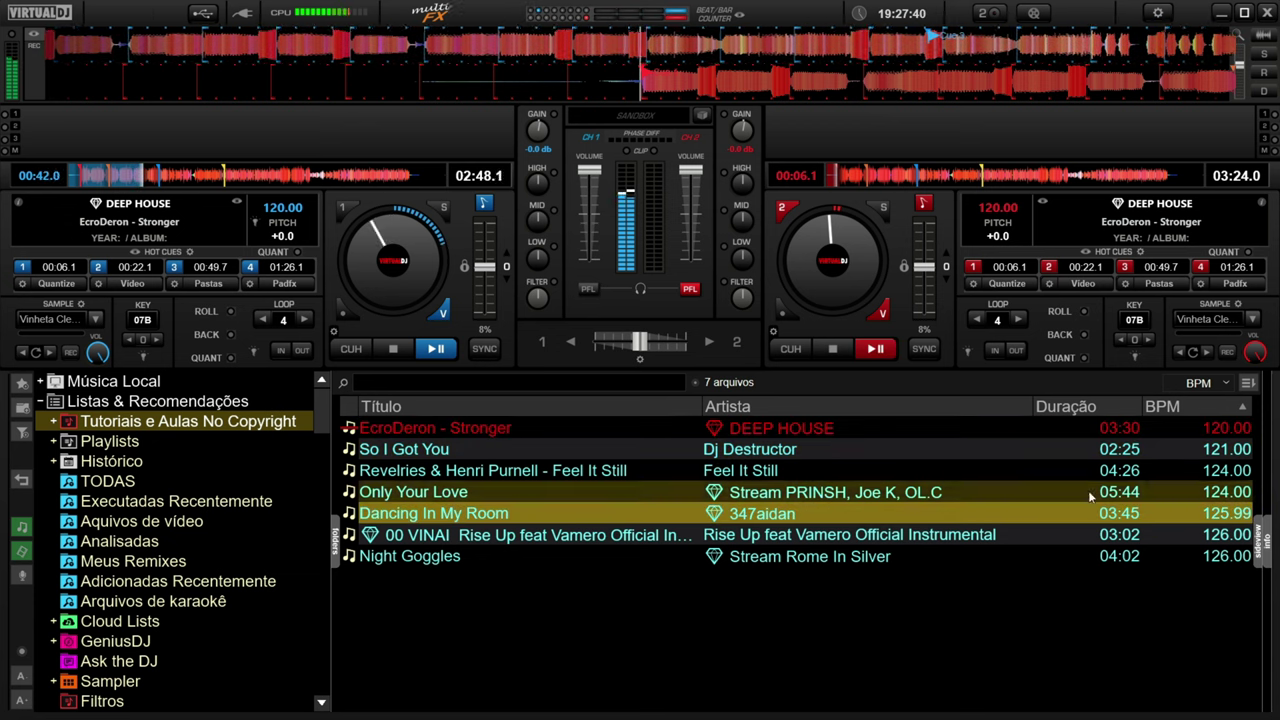
pyautogui.moveTo(873, 470); pyautogui.dragTo(857, 268)
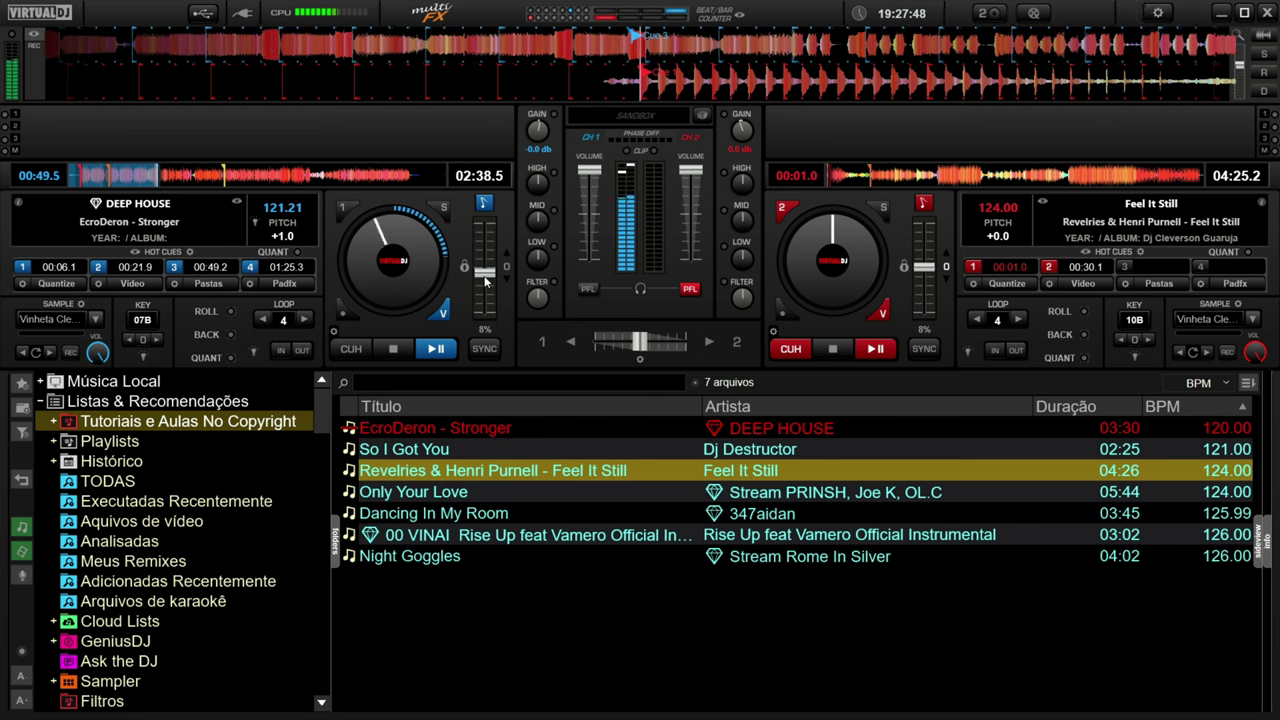
pyautogui.click(916, 348)
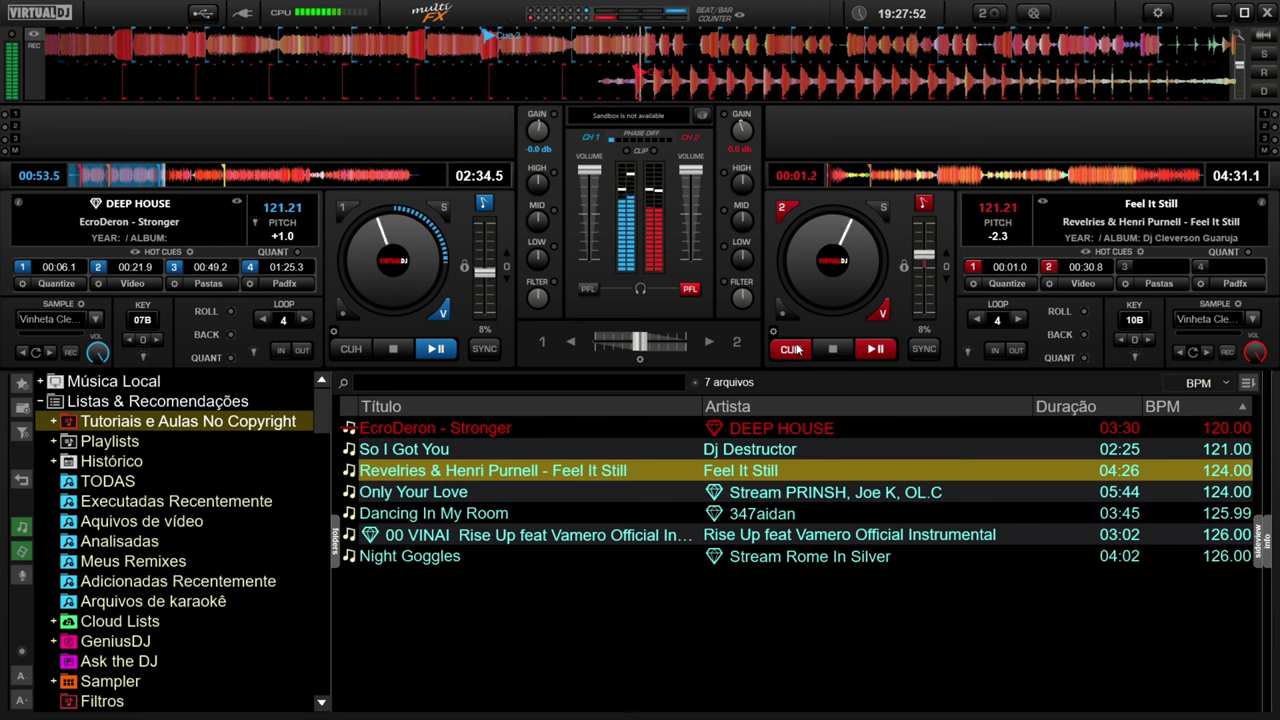
pyautogui.click(797, 348)
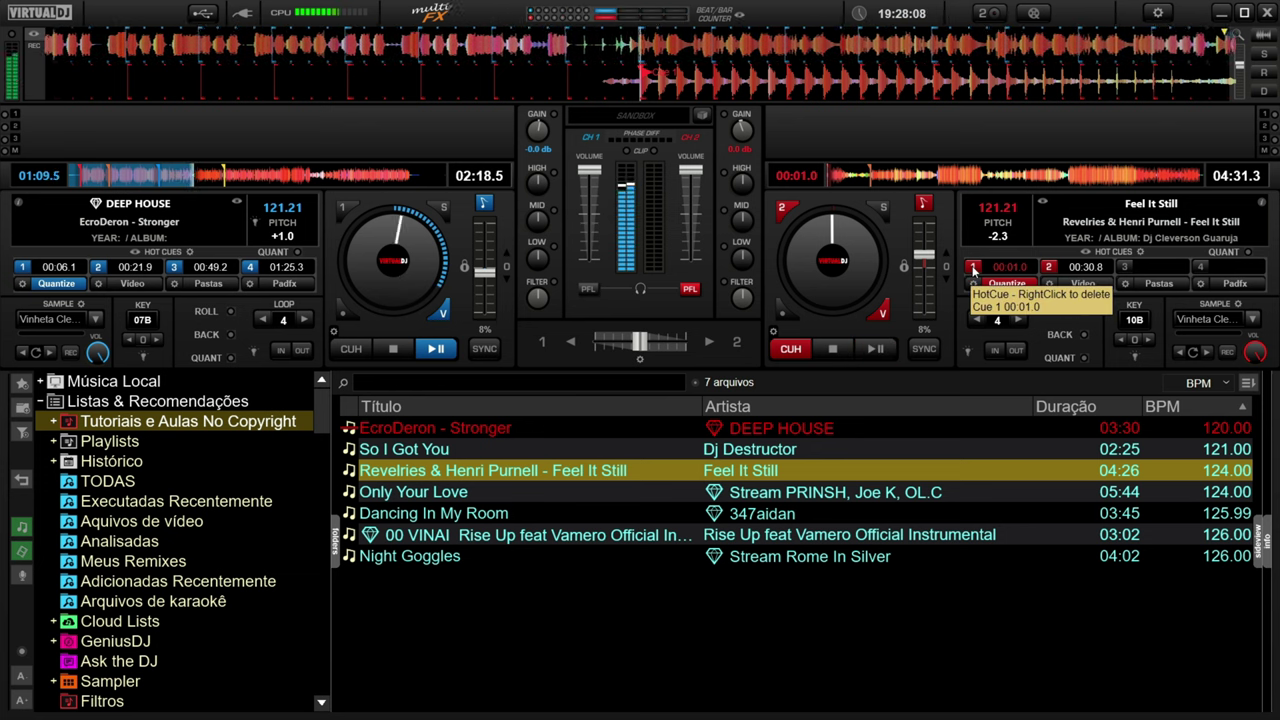
# - Play deck 2 from hot cue 1 with a 4-beat loop and stop the deck
pyautogui.click(973, 268)
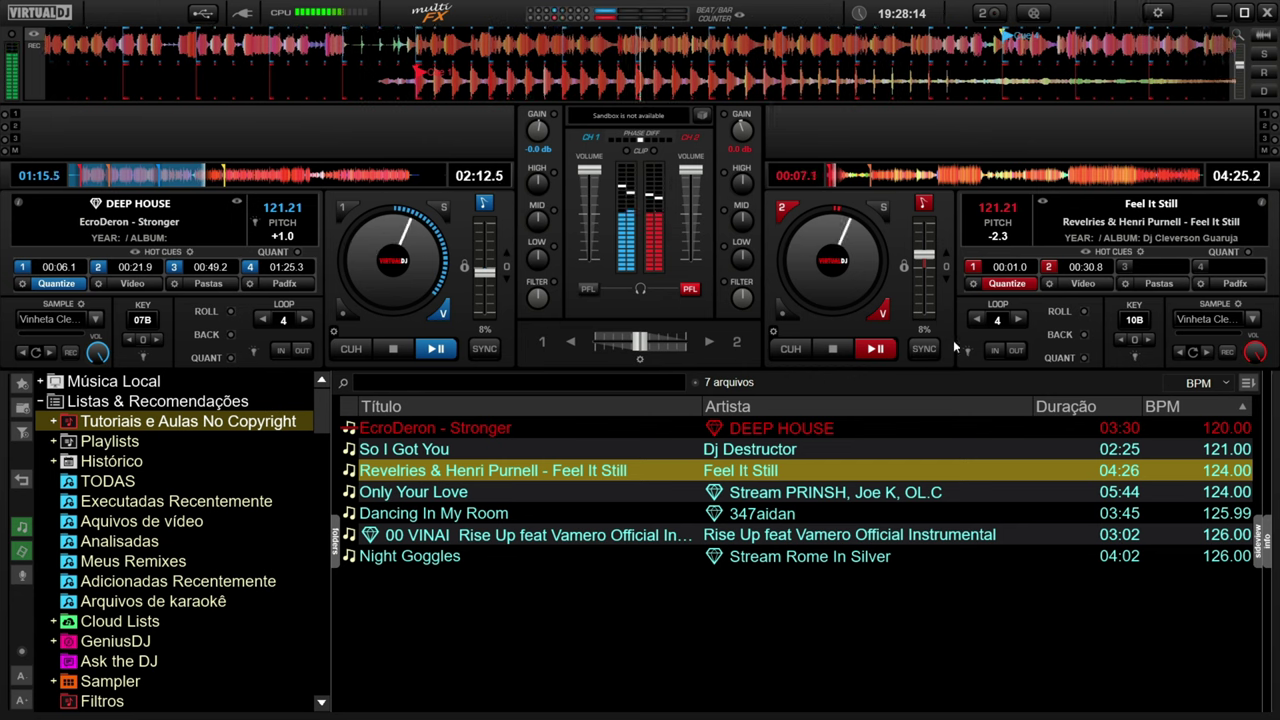
pyautogui.click(997, 319)
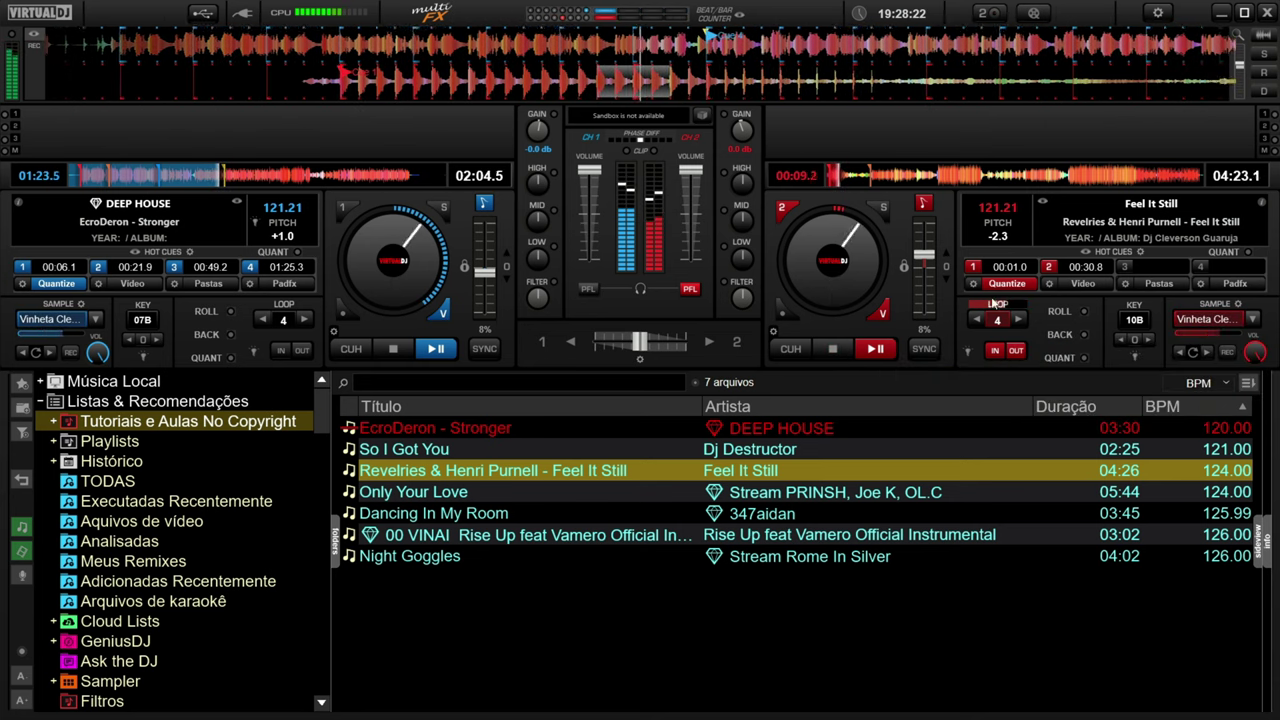
pyautogui.click(833, 349)
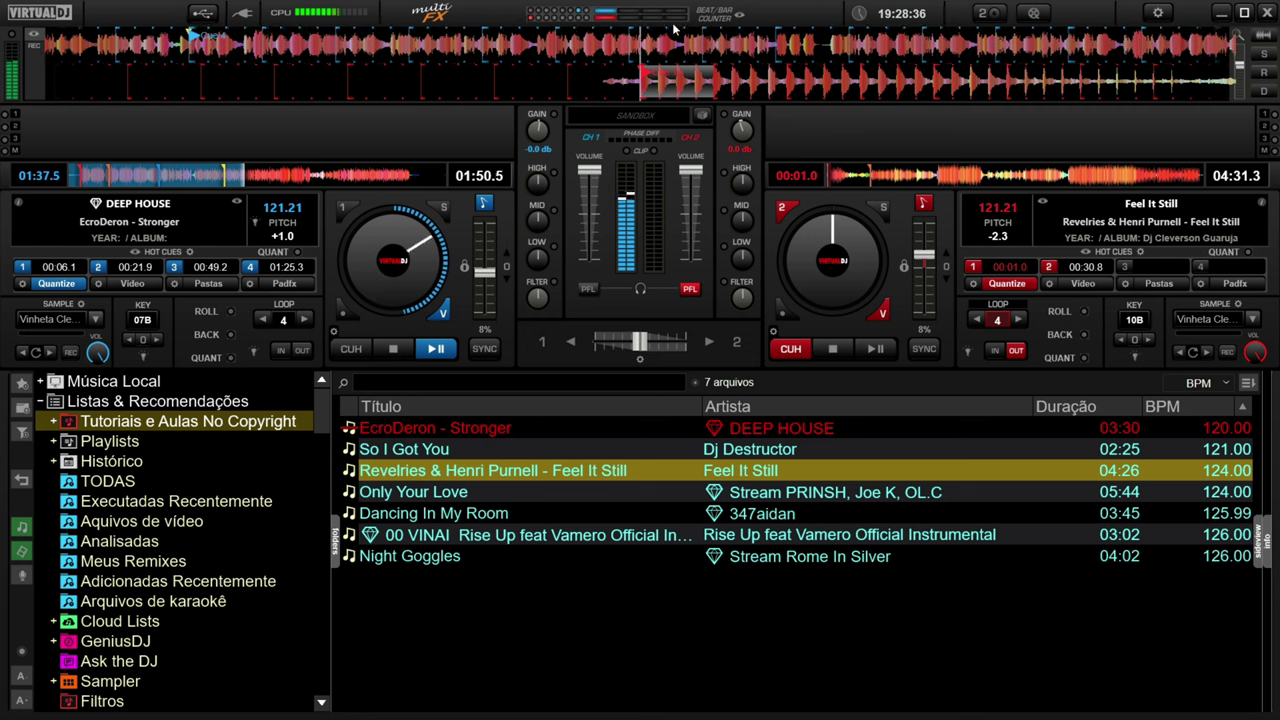
# - Try a different beat/bar counter display and restore the original one
pyautogui.click(743, 18)
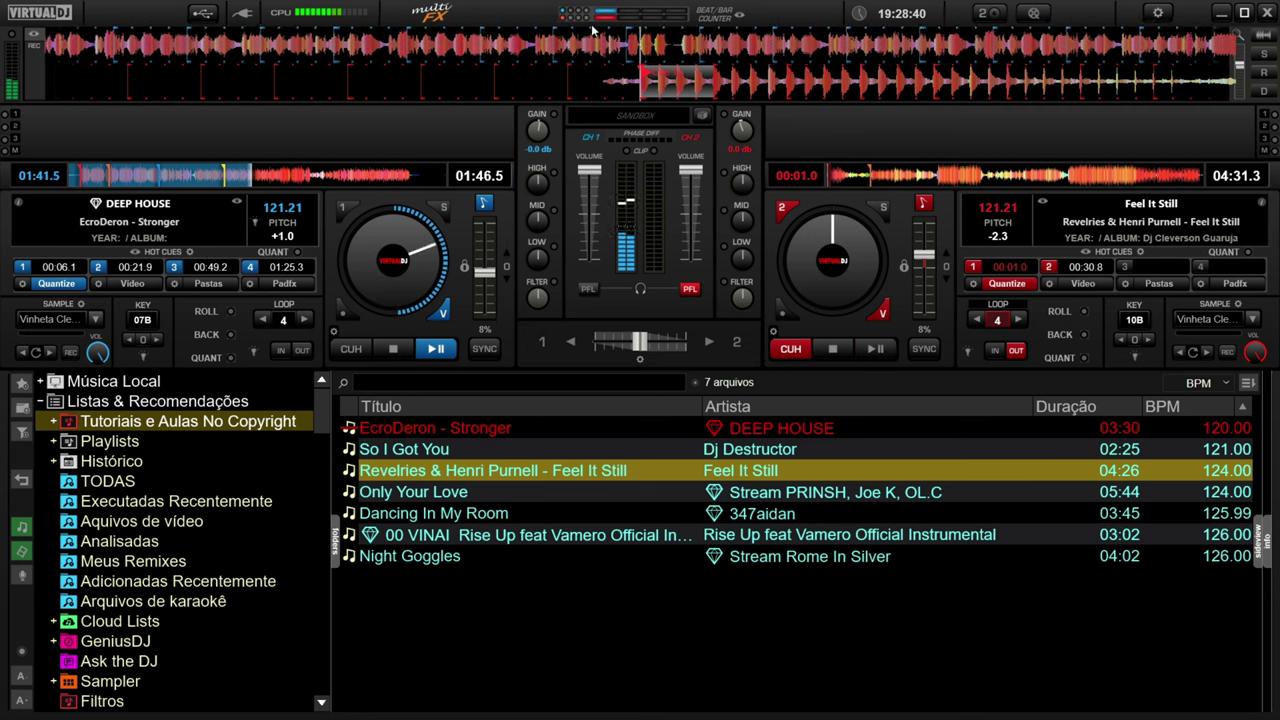
pyautogui.click(740, 18)
pyautogui.click(848, 57)
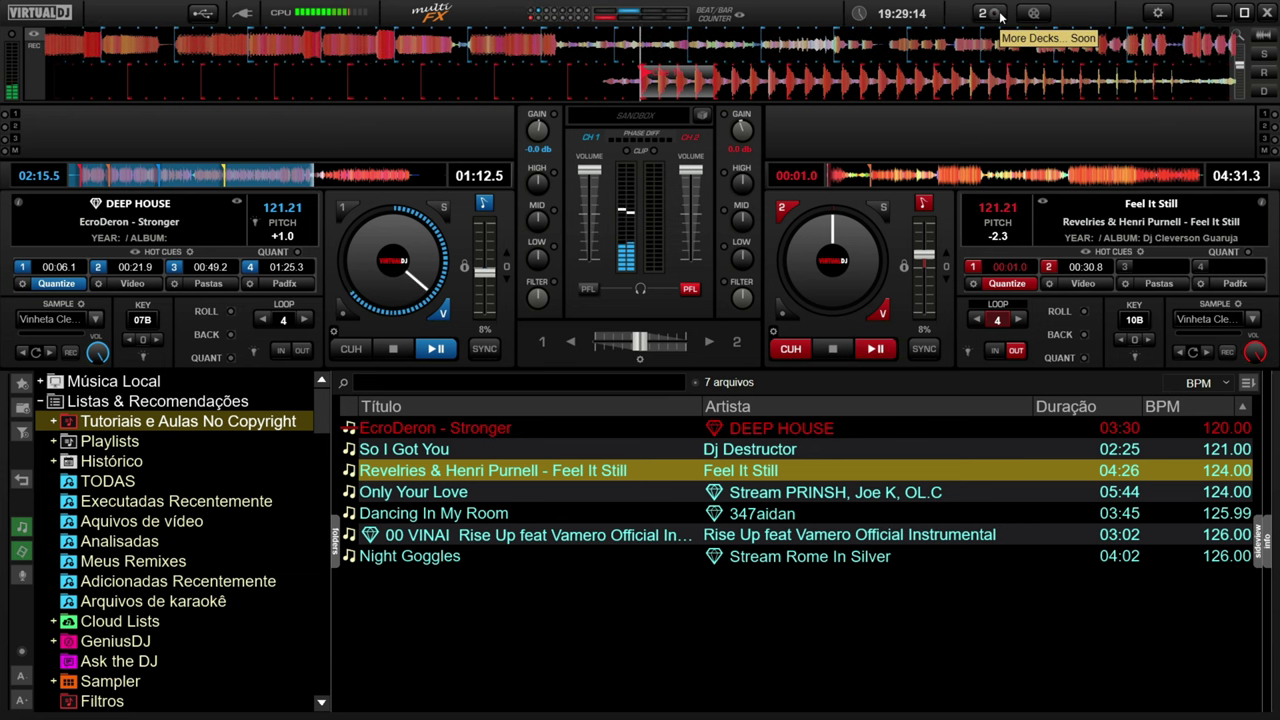
# - Switch to the video mixer layout and enable the video output window
pyautogui.click(1034, 14)
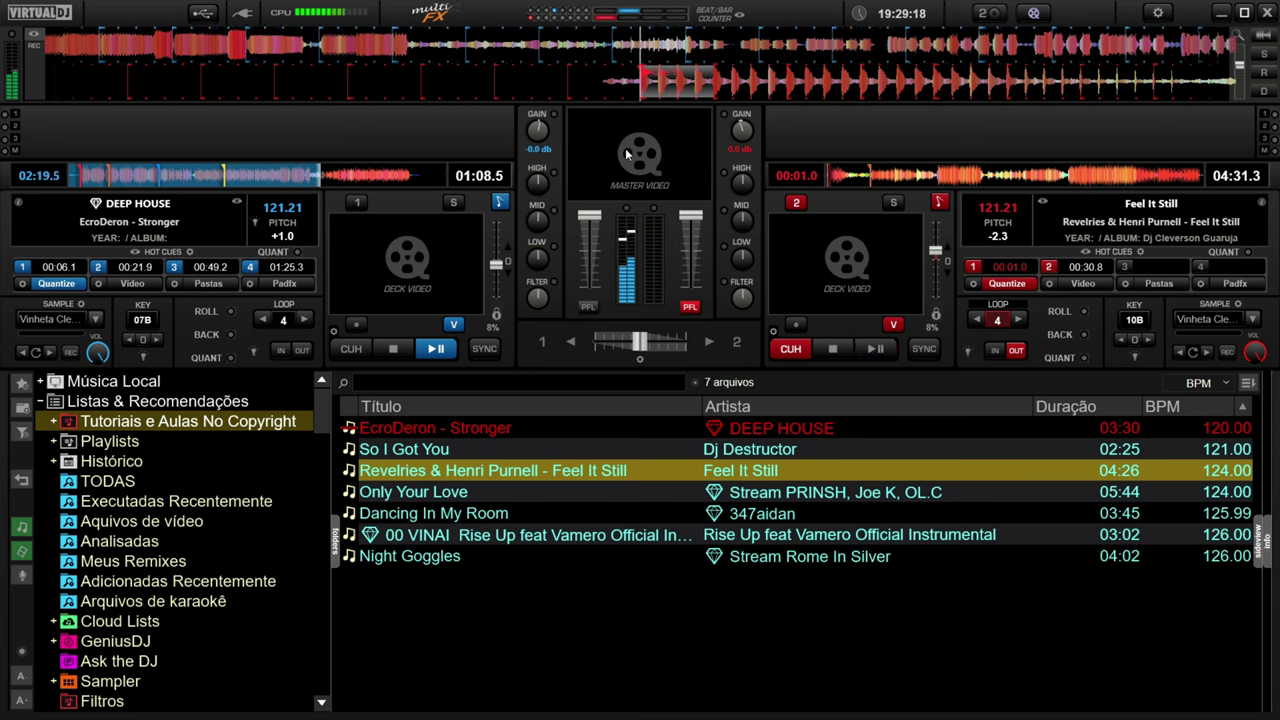
pyautogui.click(1086, 284)
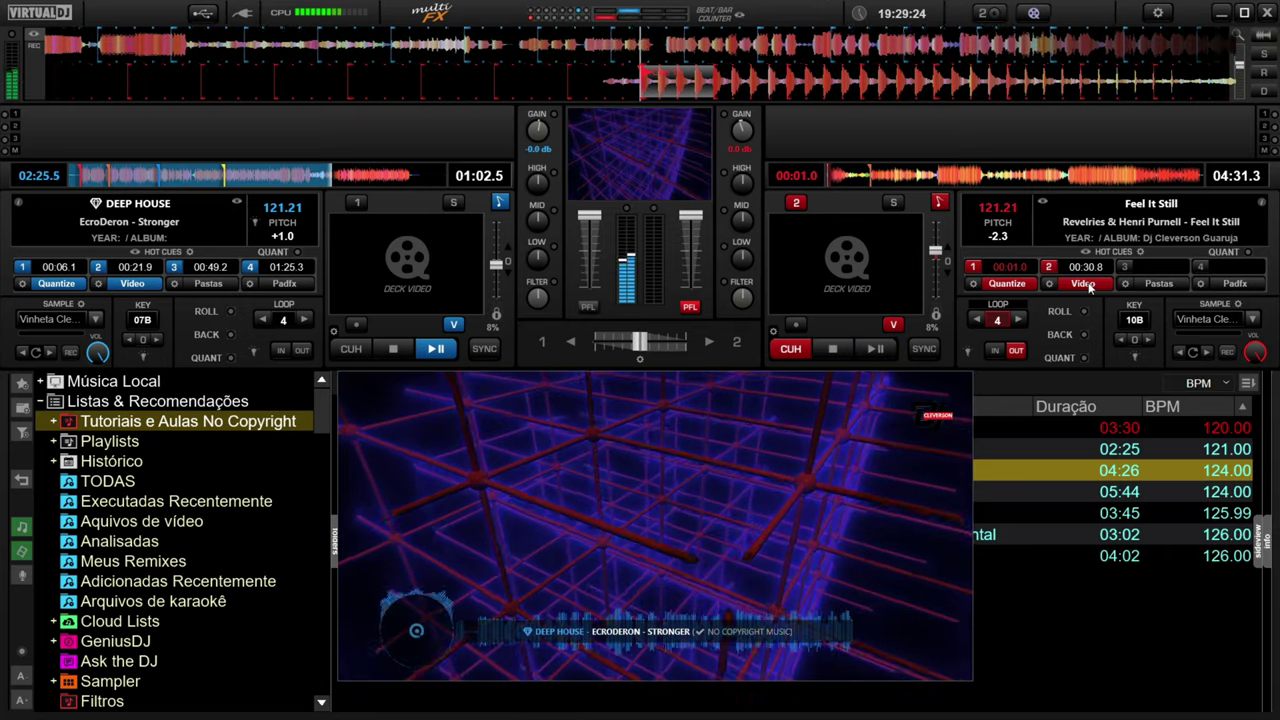
pyautogui.click(1198, 318)
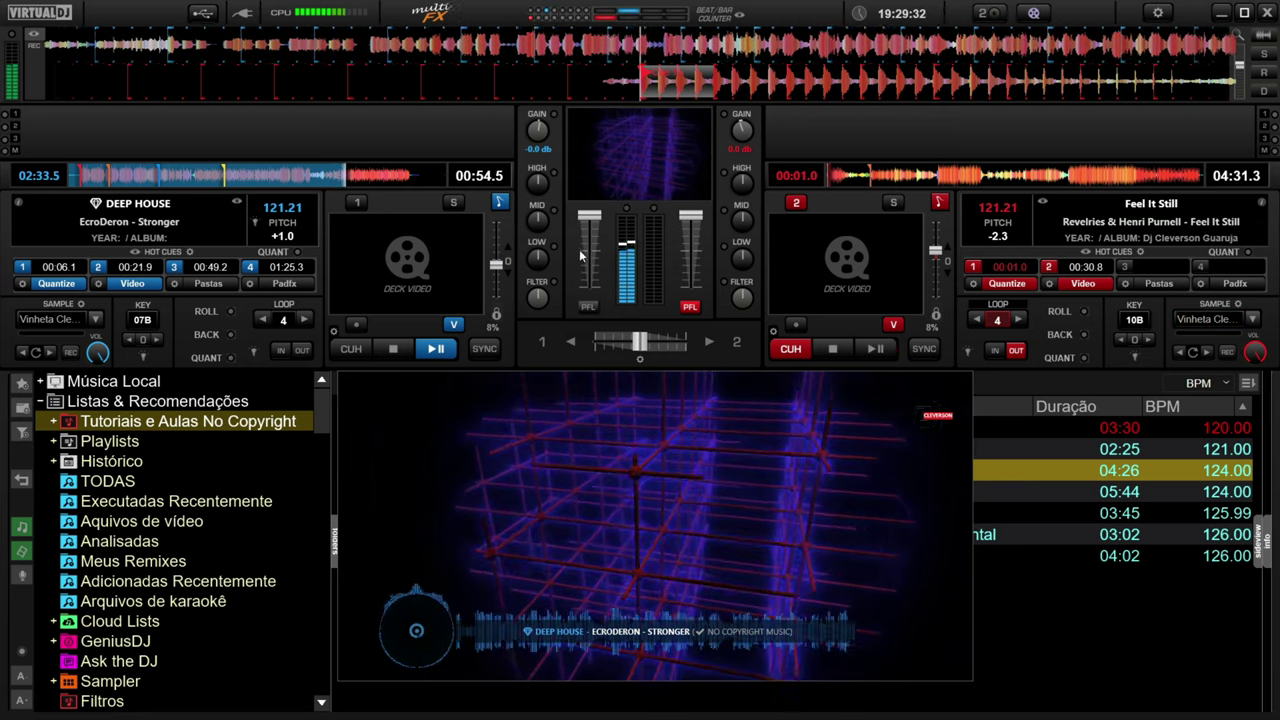
# - Turn off the video output window and return to the standard jog-wheel layout
pyautogui.moveTo(590, 216)
pyautogui.mouseDown()
pyautogui.moveTo(595, 287)
pyautogui.moveTo(590, 216)
pyautogui.mouseUp()
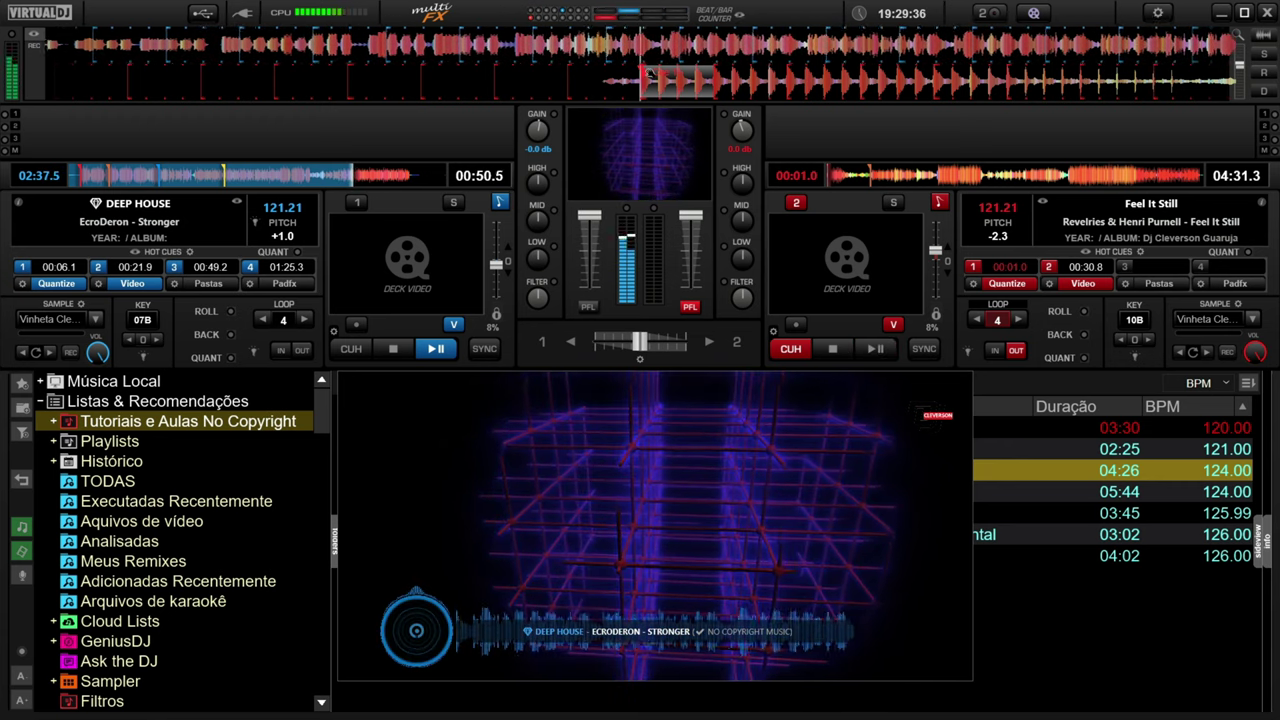
pyautogui.click(1085, 285)
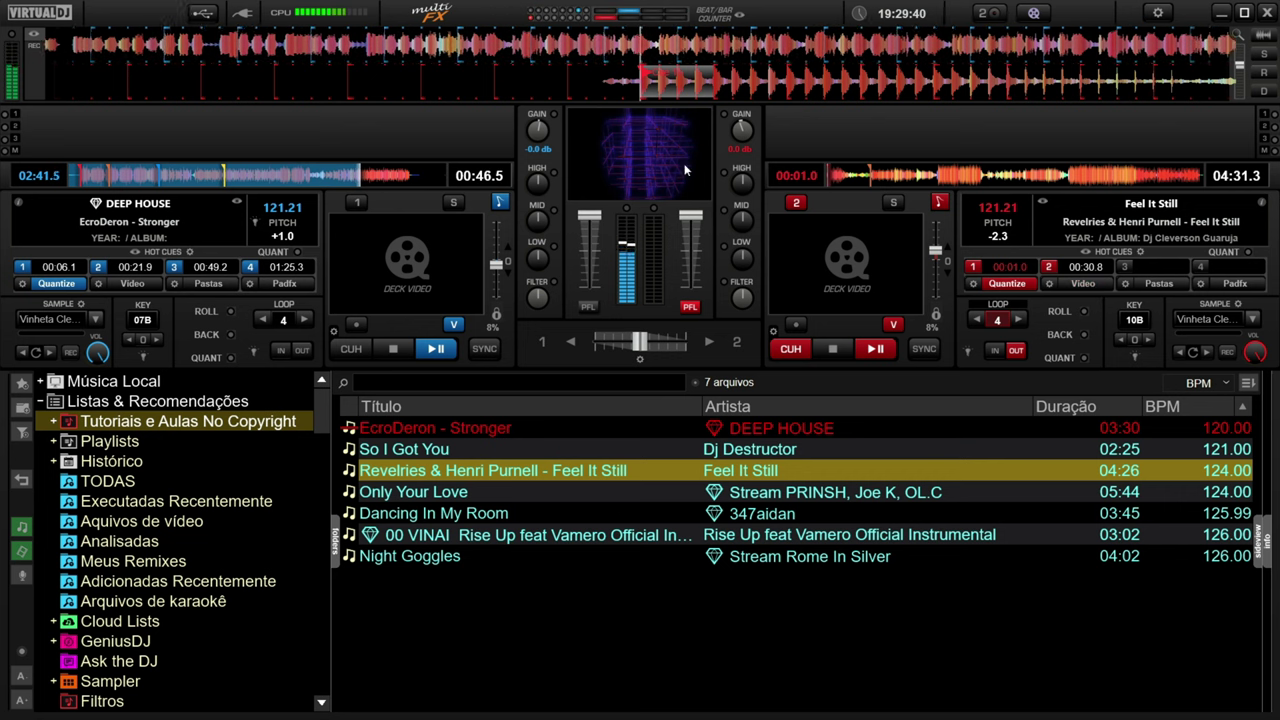
pyautogui.click(1044, 20)
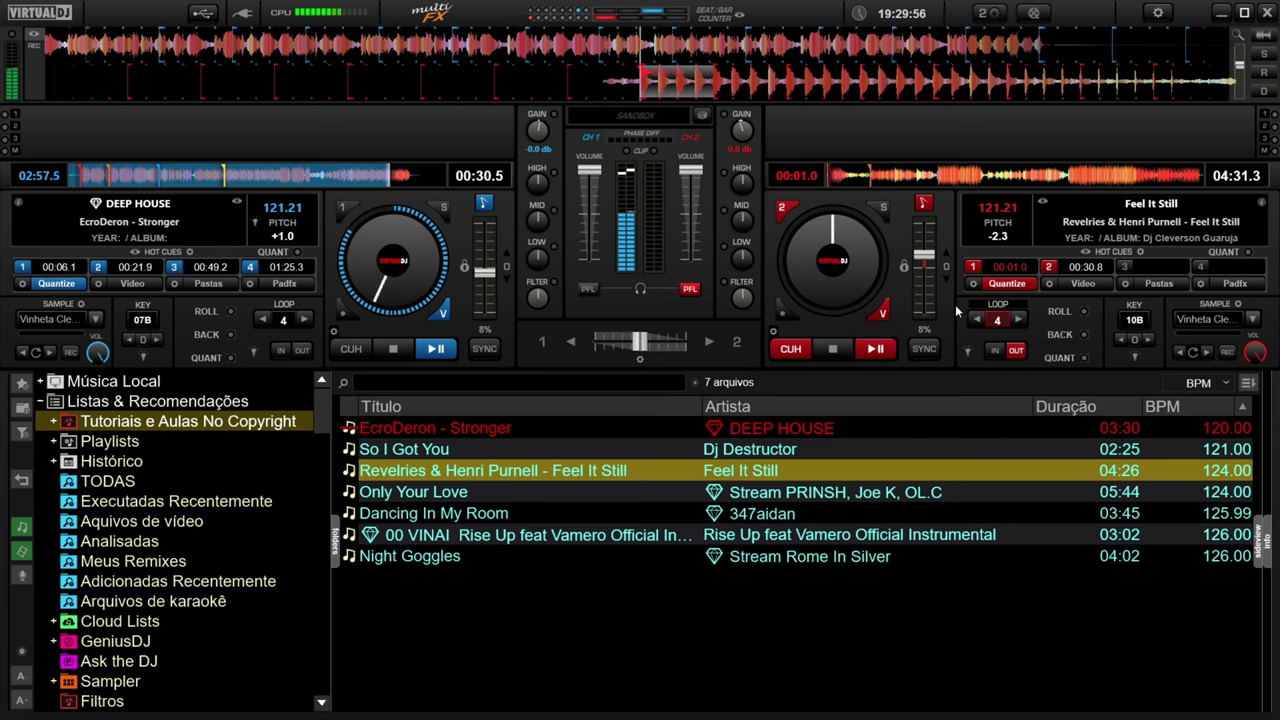
# - Apply the RhythmWave Default waveform style, followed by the RhythmWave Inverted style
pyautogui.click(1264, 36)
pyautogui.click(1224, 46)
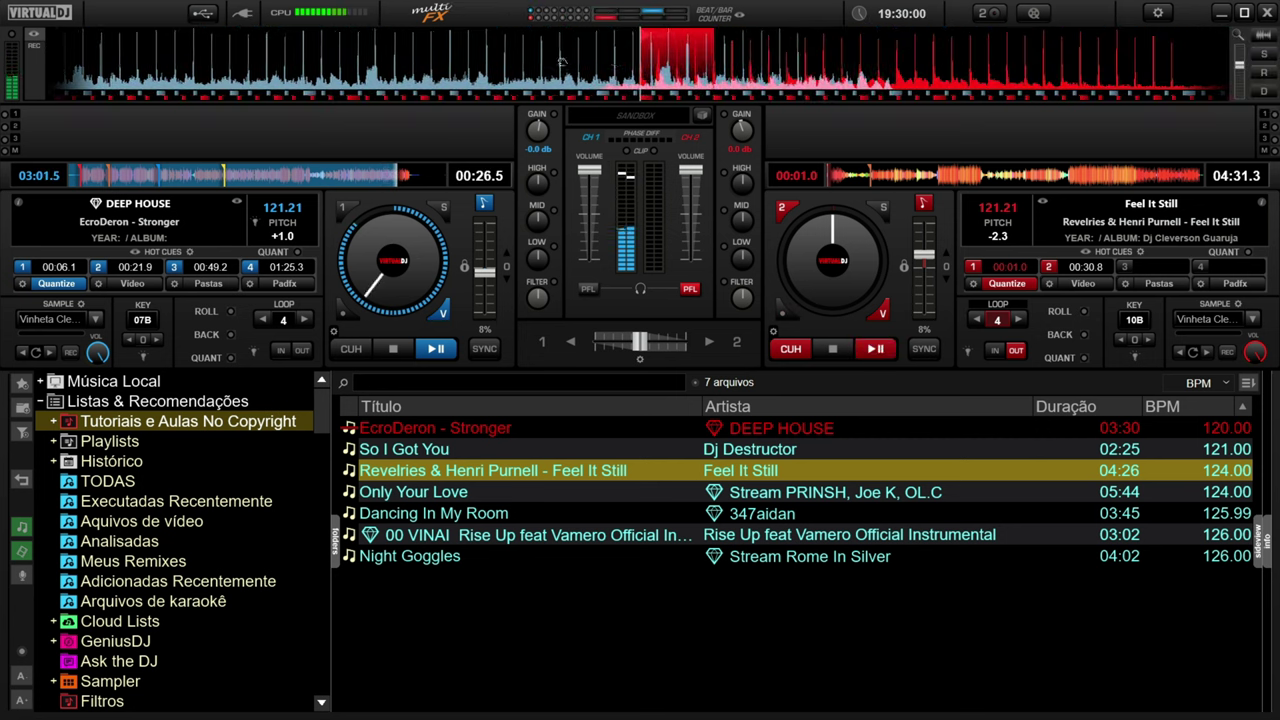
pyautogui.click(1257, 37)
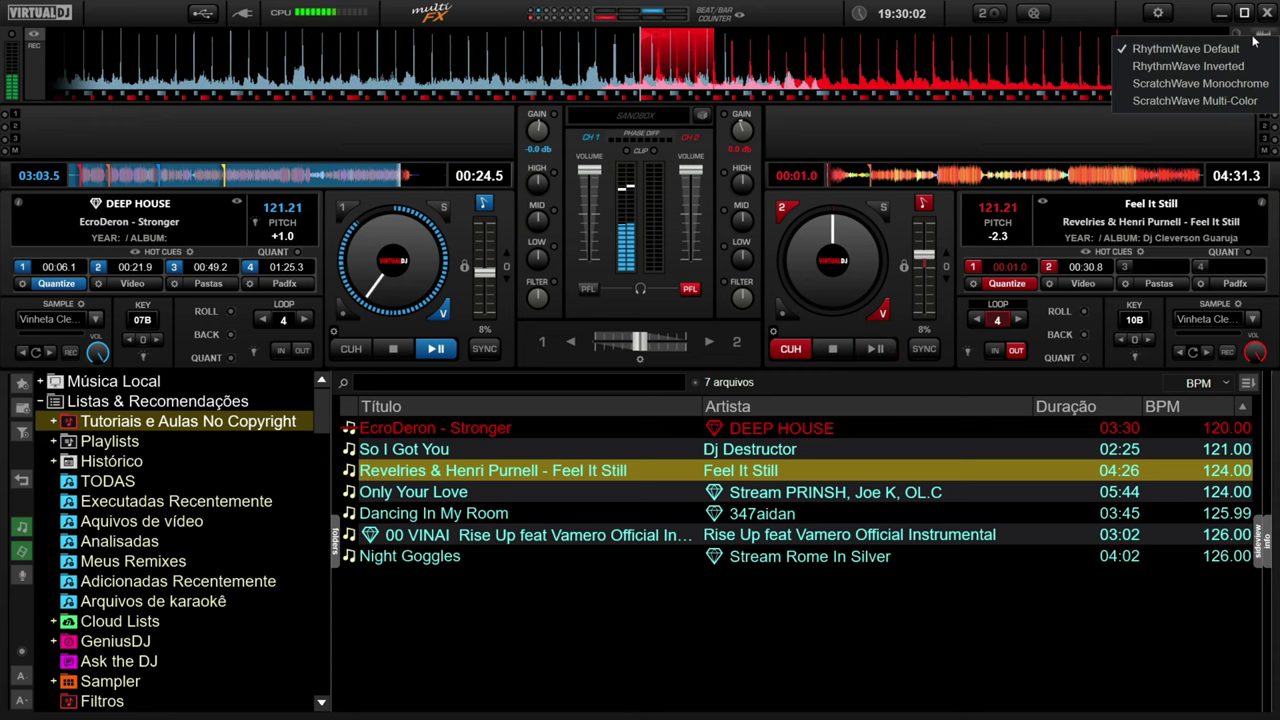
pyautogui.click(1208, 65)
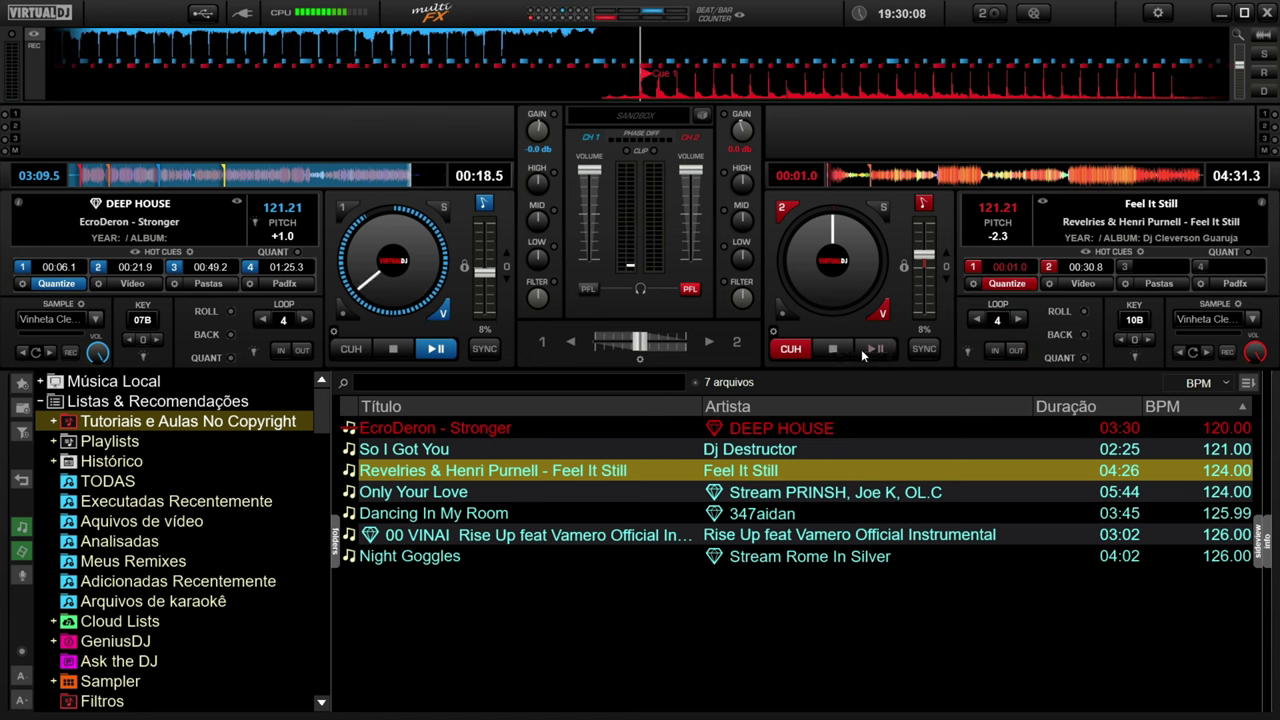
# - Apply the ScratchWave Monochrome waveform style and stop playback on deck 1
pyautogui.click(1263, 35)
pyautogui.click(1199, 88)
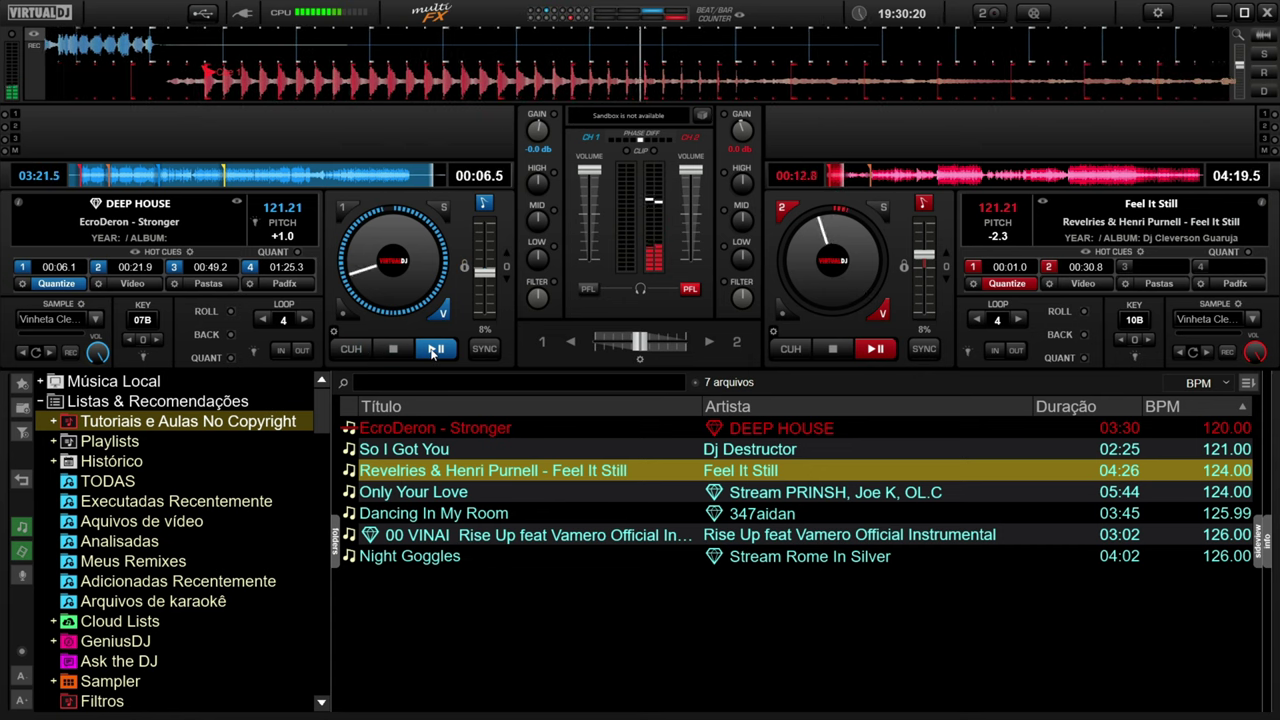
pyautogui.click(399, 348)
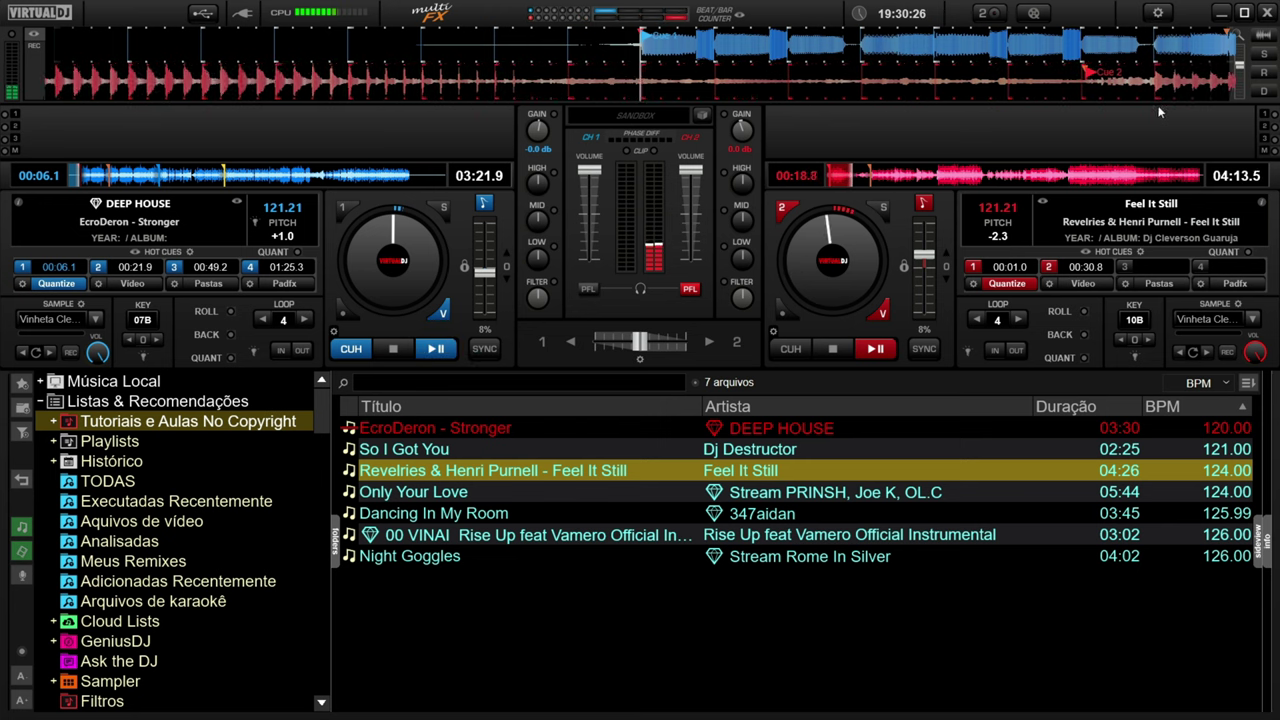
# - Change the waveform style to ScratchWave Multi-Color
pyautogui.click(1260, 37)
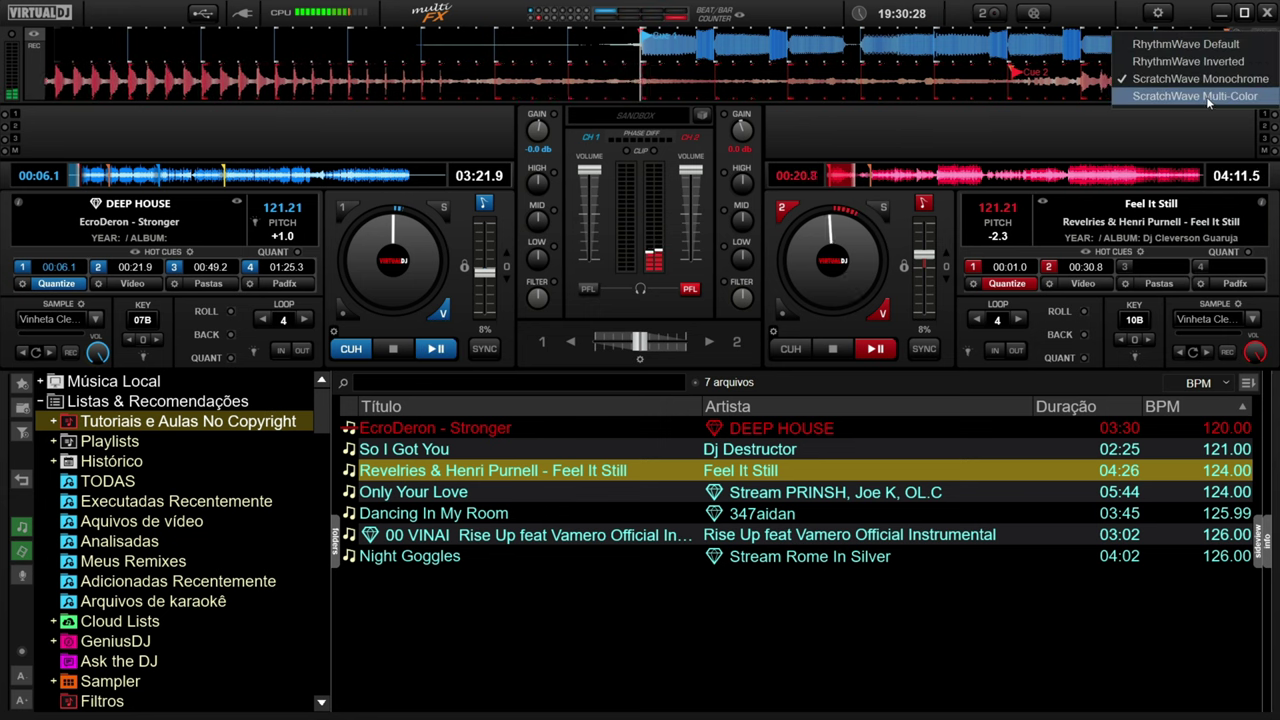
pyautogui.click(1195, 96)
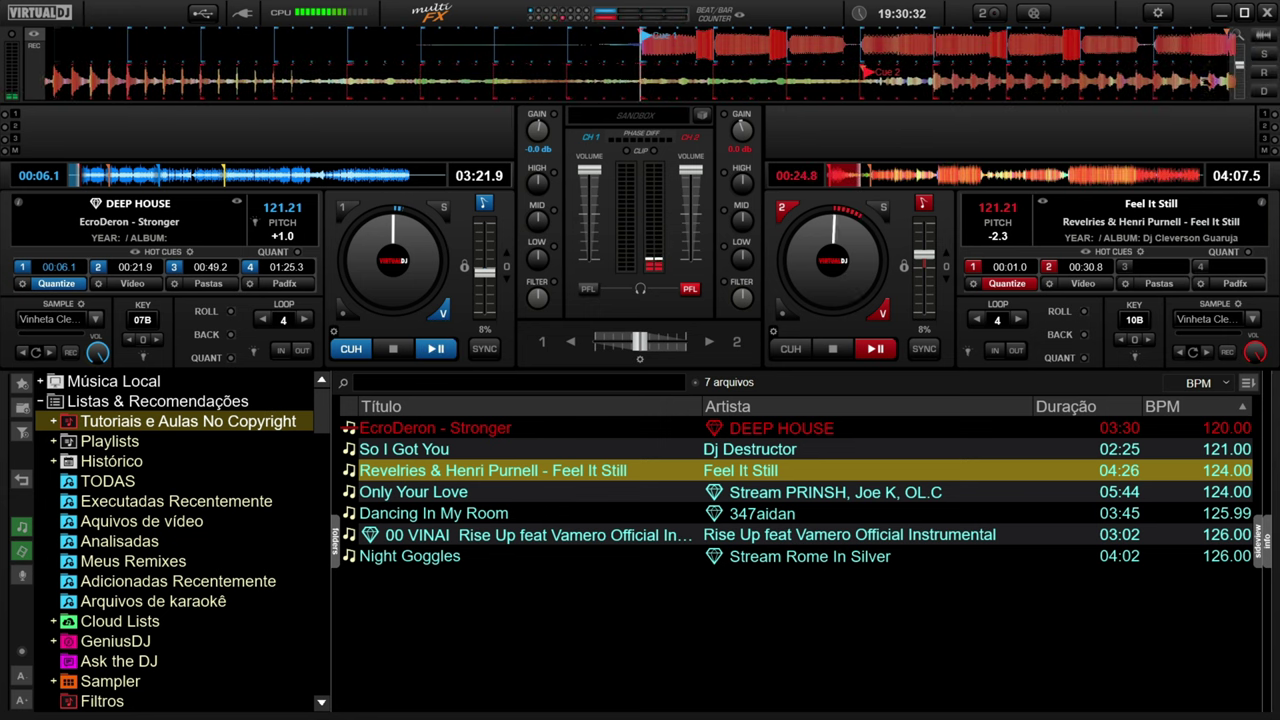
# - Enable the R option for the scrolling waveforms and adjust their zoom level on both decks
pyautogui.click(1265, 73)
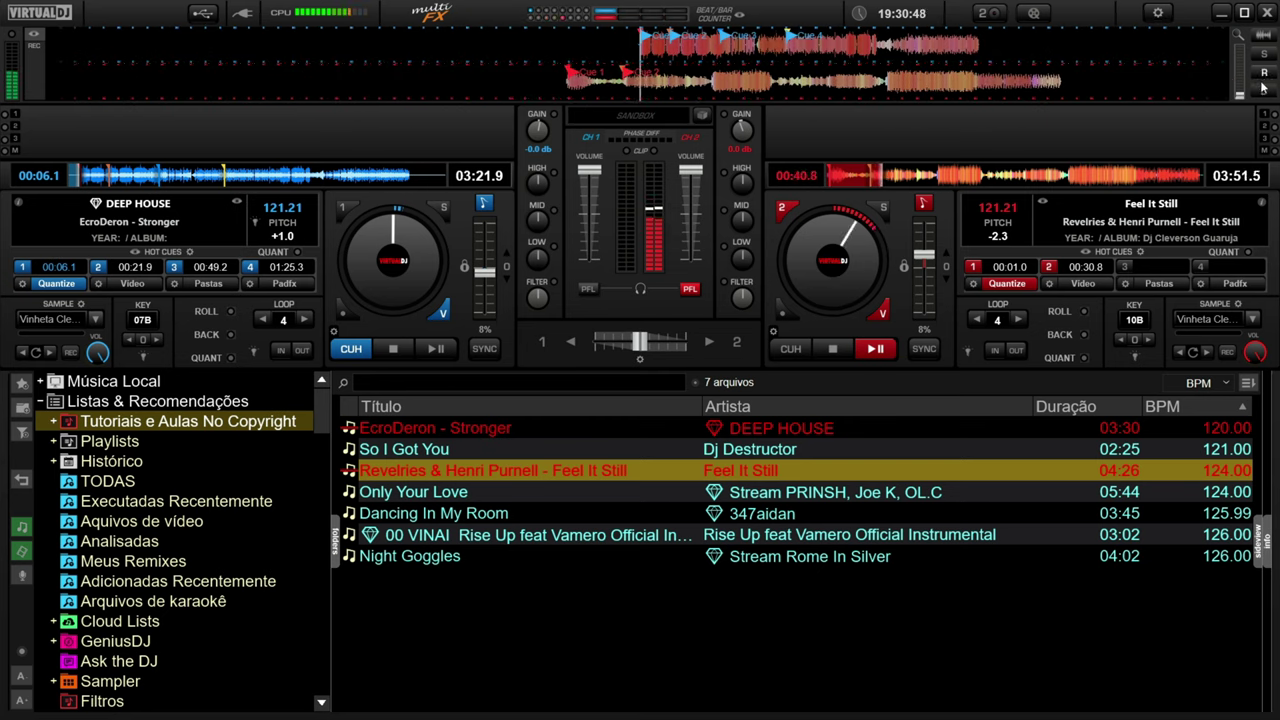
pyautogui.scroll(2, 1245, 92)
pyautogui.scroll(2, 1245, 92)
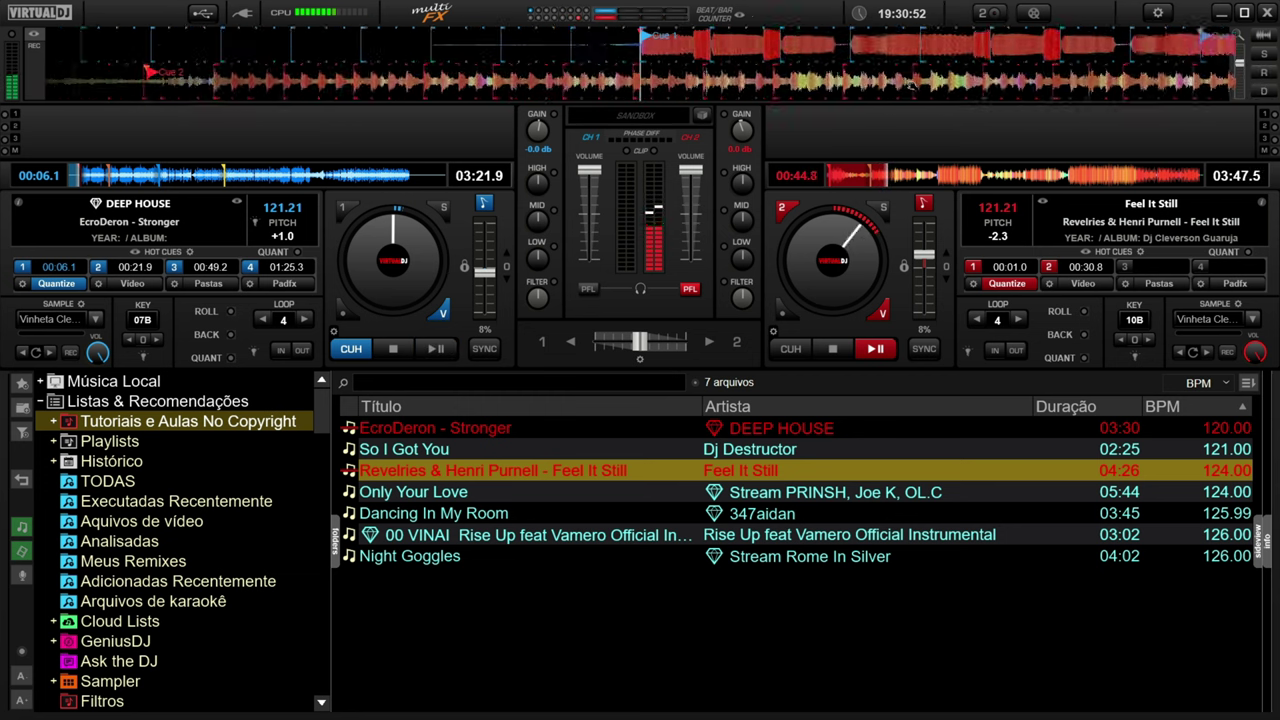
pyautogui.scroll(2, 912, 86)
pyautogui.scroll(-4, 912, 86)
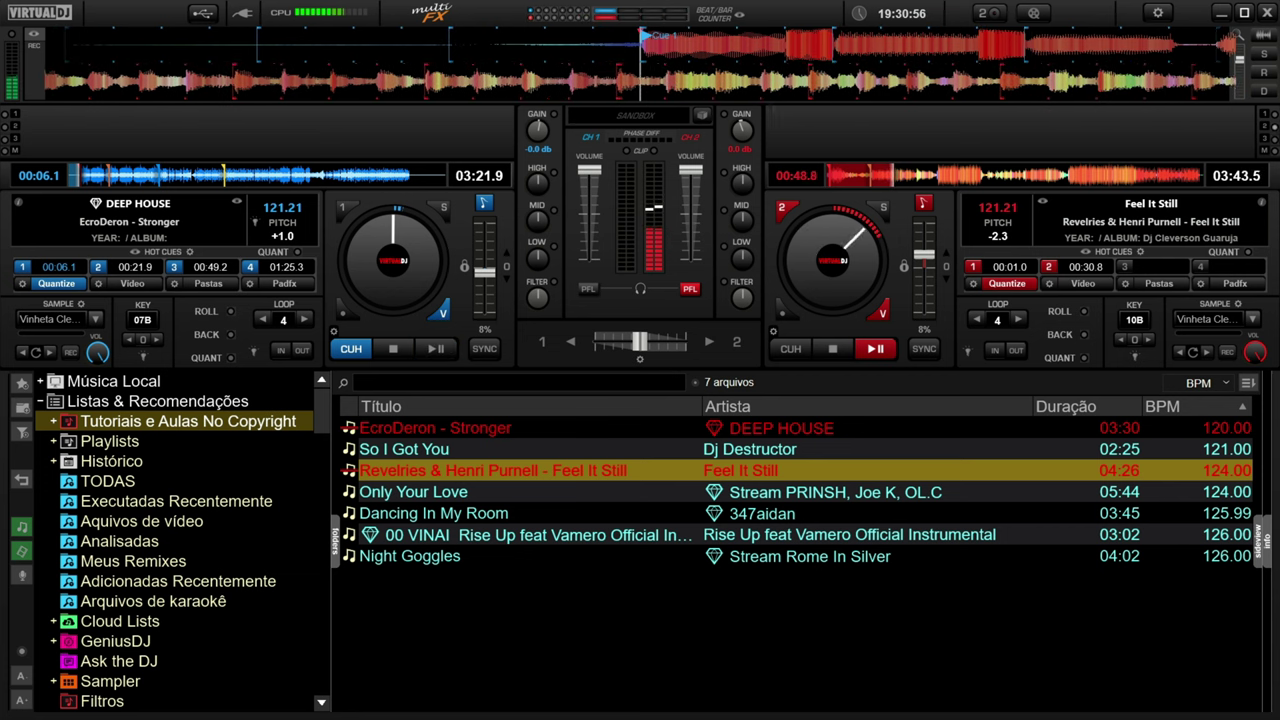
pyautogui.click(1266, 73)
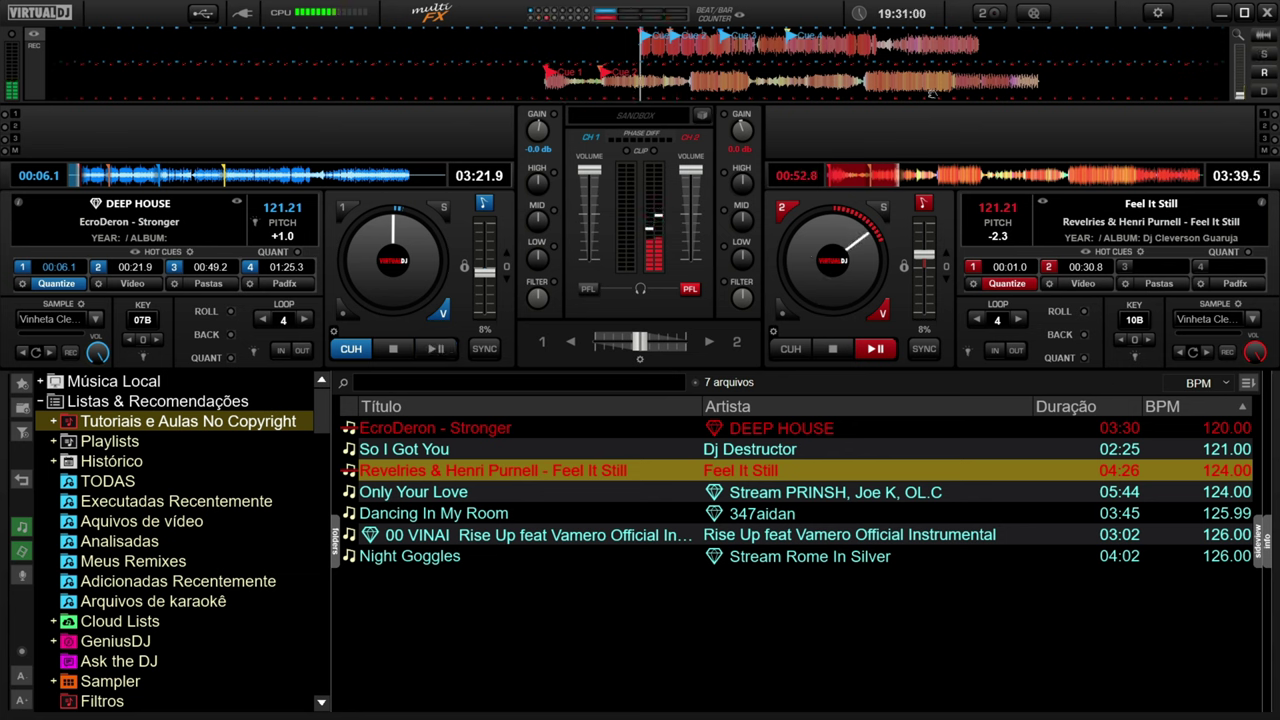
pyautogui.scroll(3, 1222, 90)
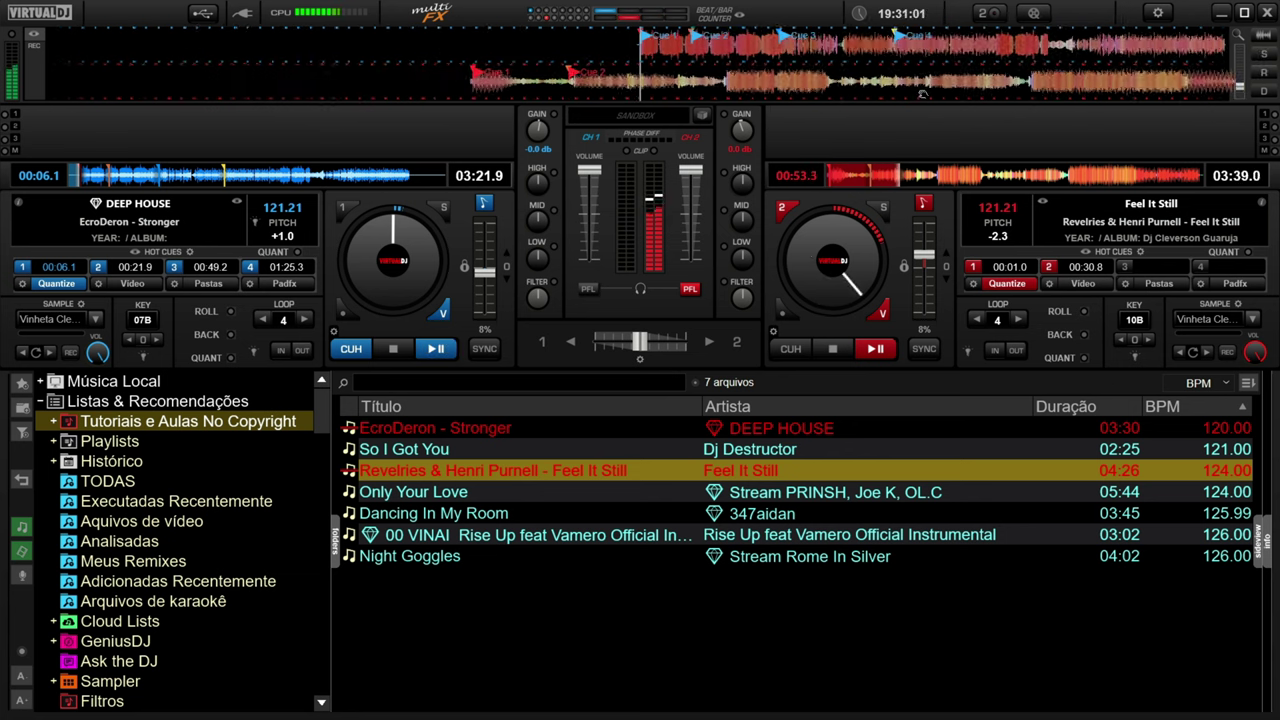
# - Set the waveform style back to ScratchWave Monochrome
pyautogui.click(1262, 37)
pyautogui.click(1203, 66)
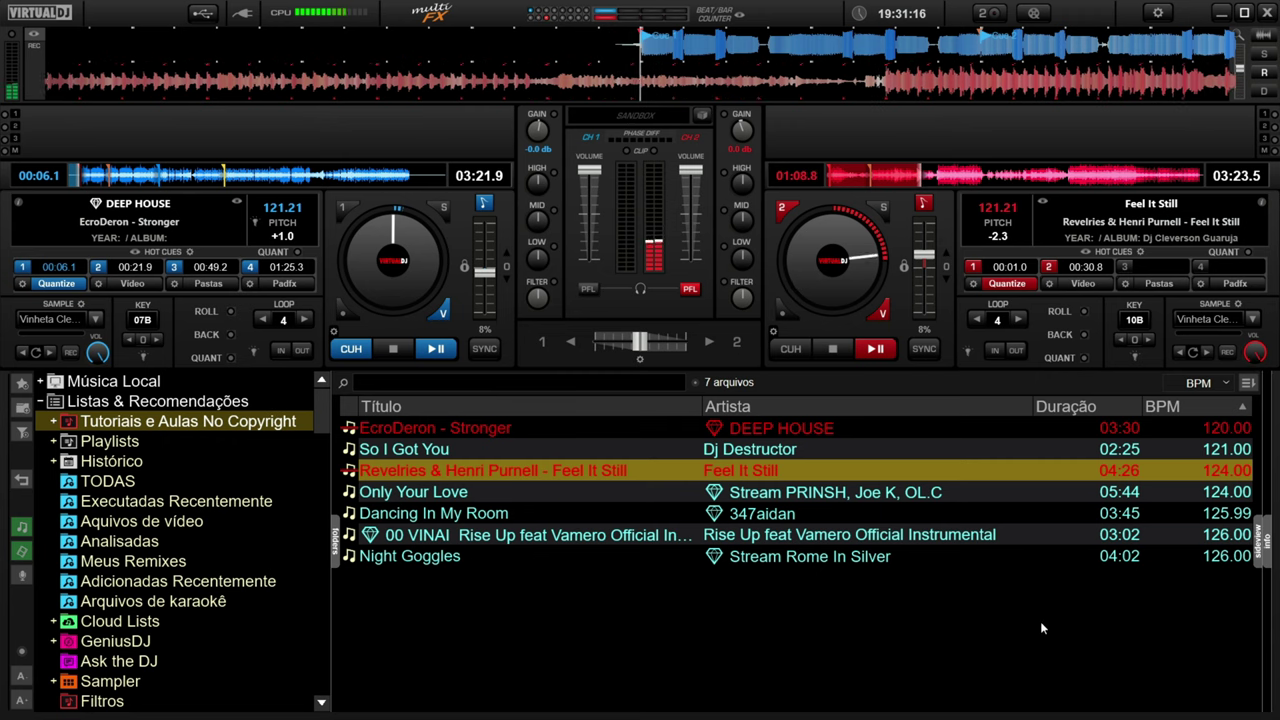
# - Examine the sampler's sample list in the side view and hide the side view again
pyautogui.click(1260, 545)
pyautogui.click(1003, 512)
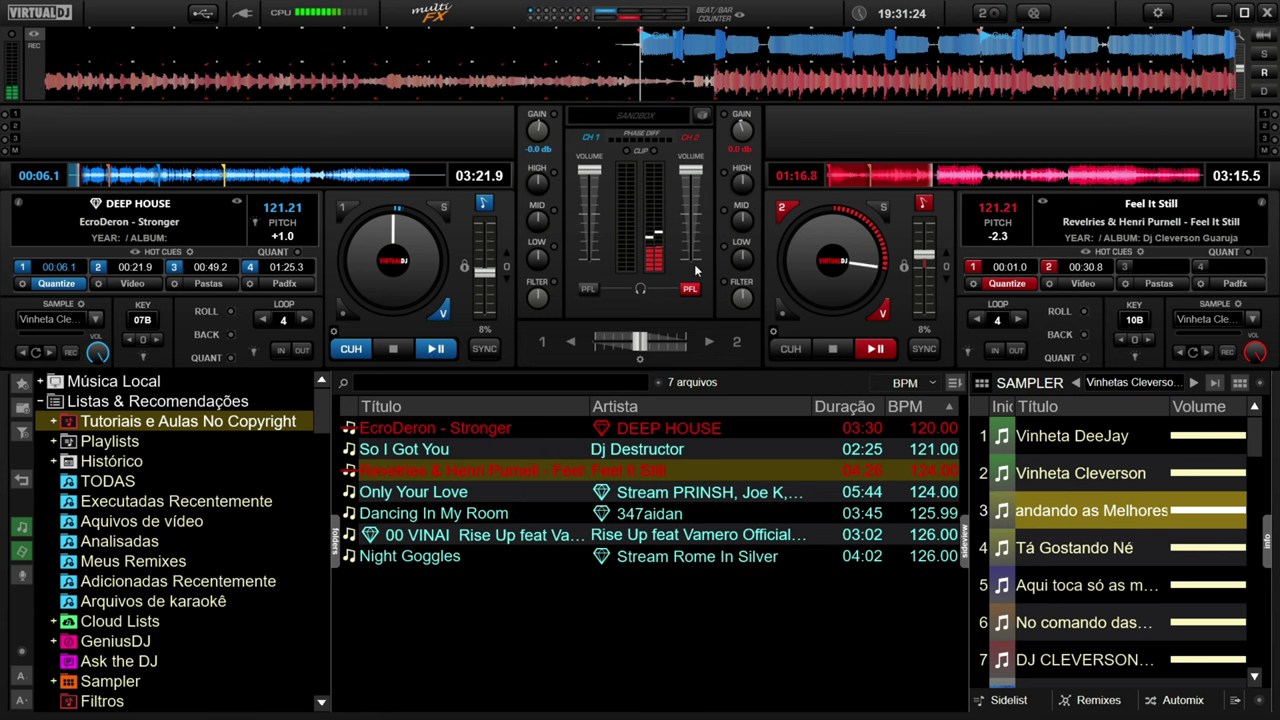
pyautogui.click(966, 556)
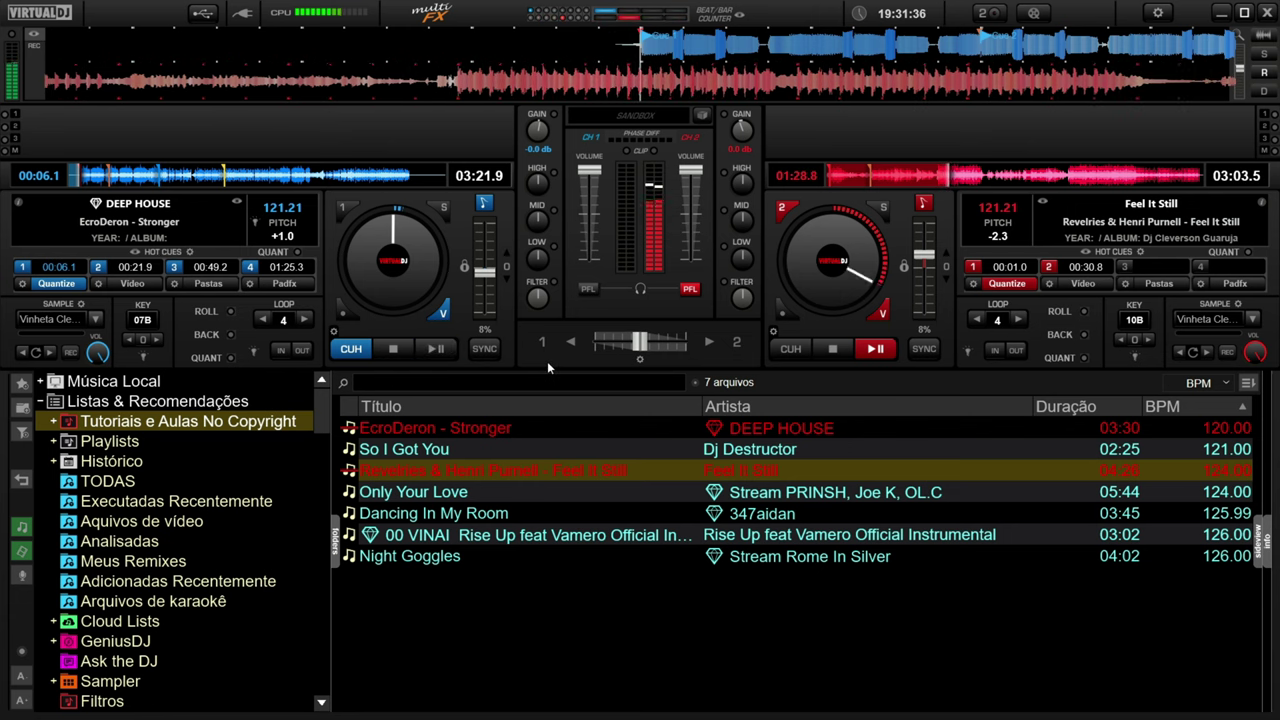
# - Expand the local and online music folders and open the TIDAL playlist listed directly after Genres
pyautogui.click(40, 381)
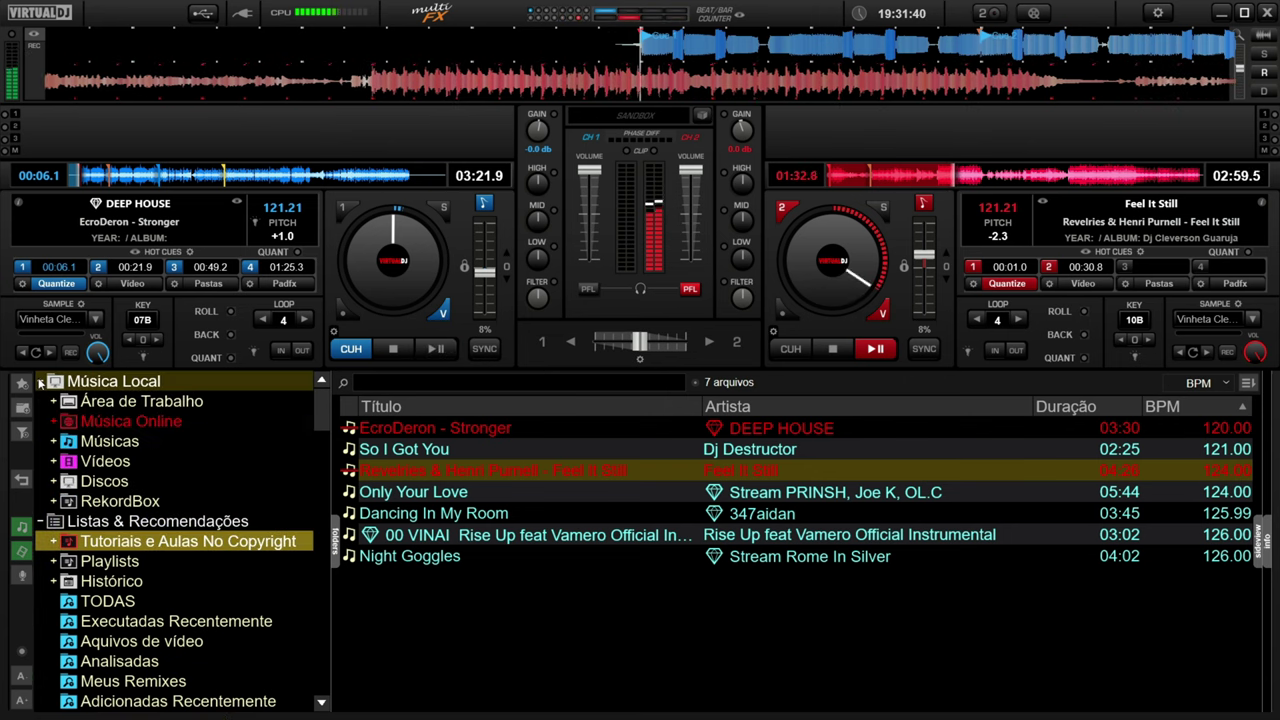
pyautogui.click(130, 421)
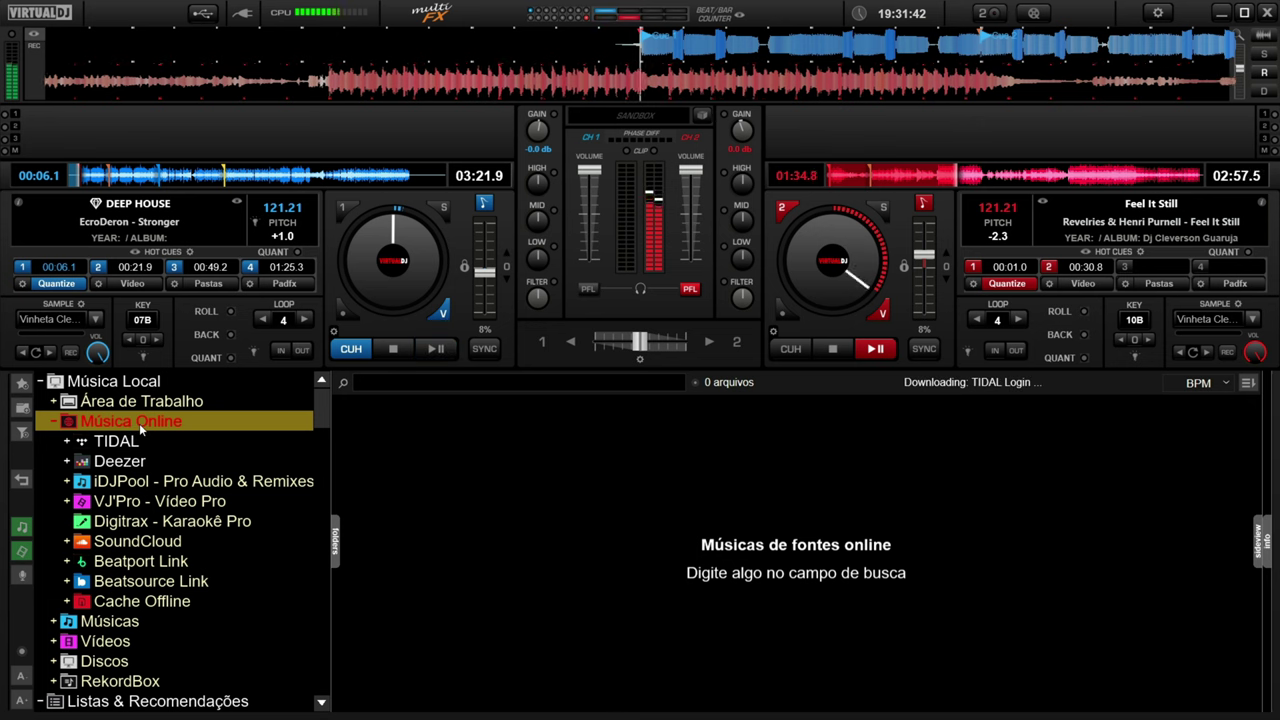
pyautogui.click(135, 444)
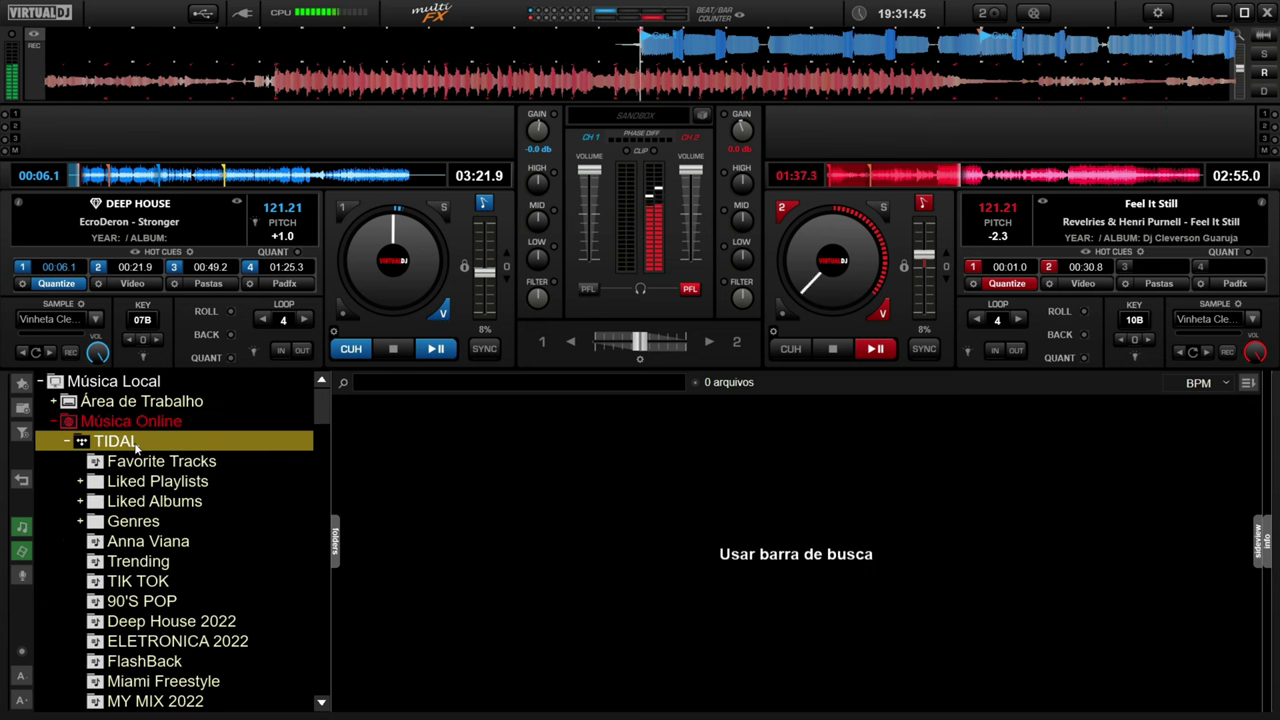
pyautogui.click(152, 546)
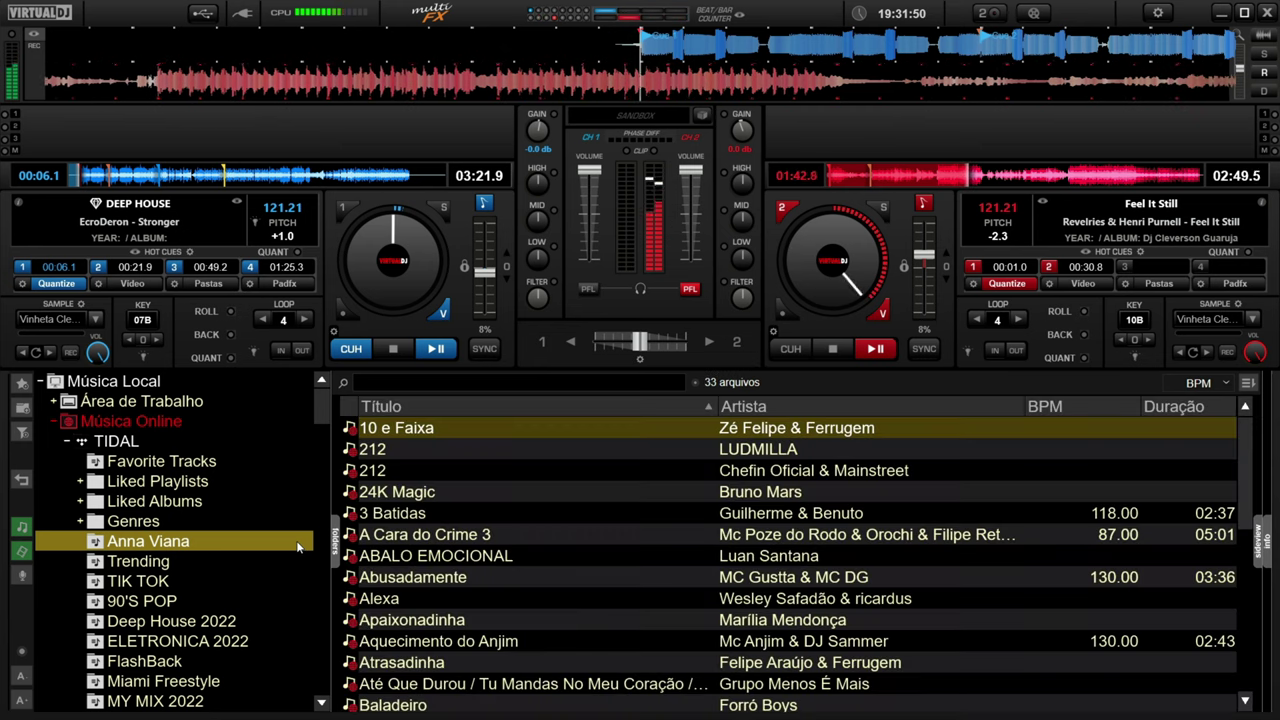
pyautogui.click(771, 520)
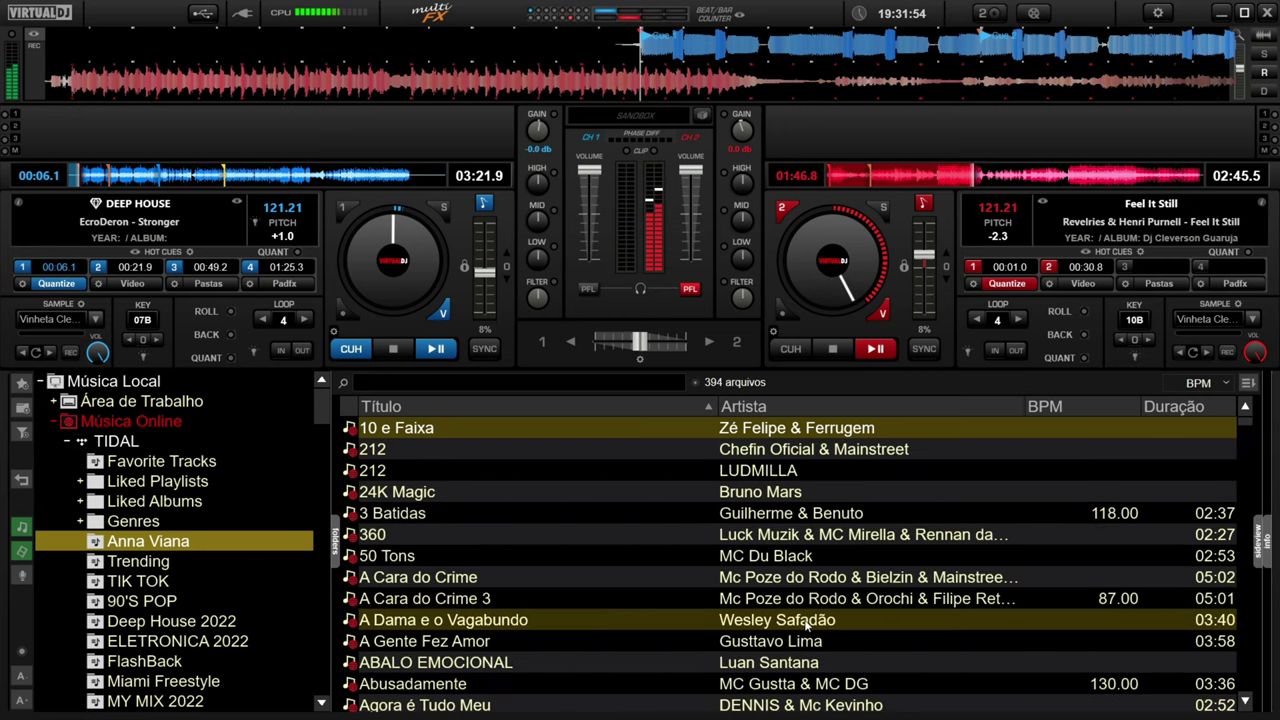
# - Look through the tracks of the open playlist and of the TIDAL playlist TIK TOK
pyautogui.scroll(-4, 841, 607)
pyautogui.scroll(-2, 841, 605)
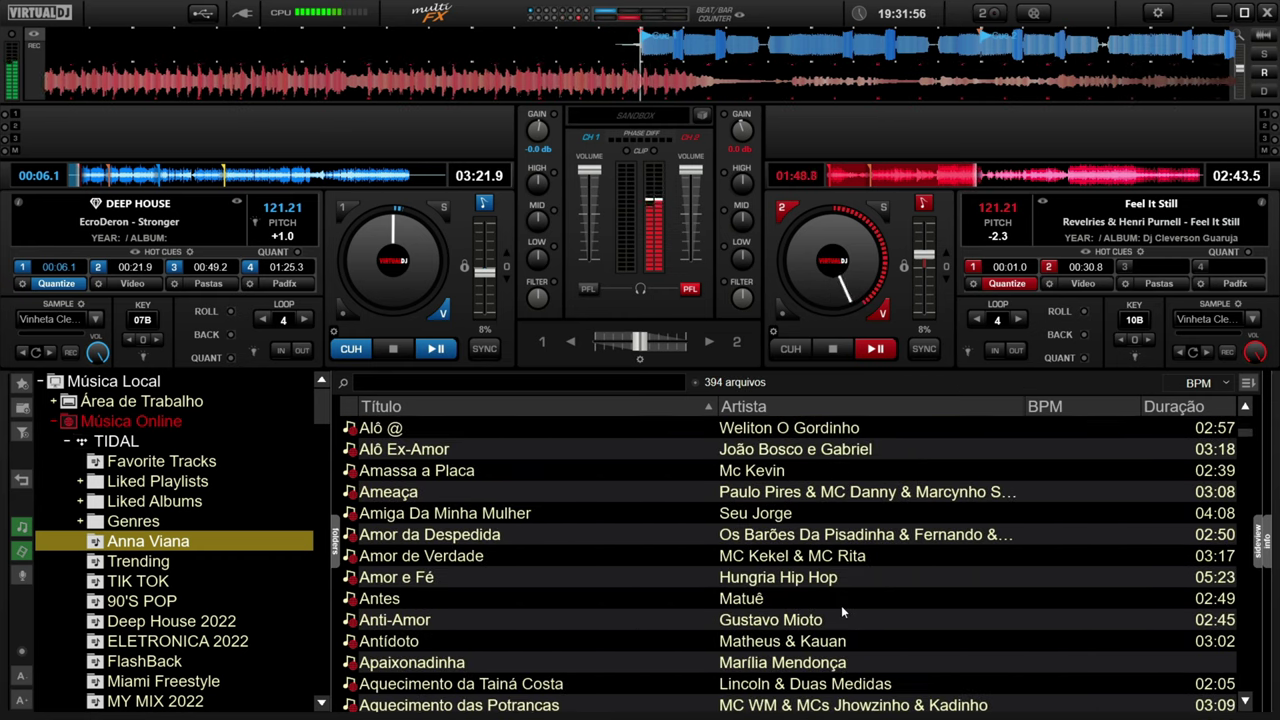
pyautogui.click(180, 580)
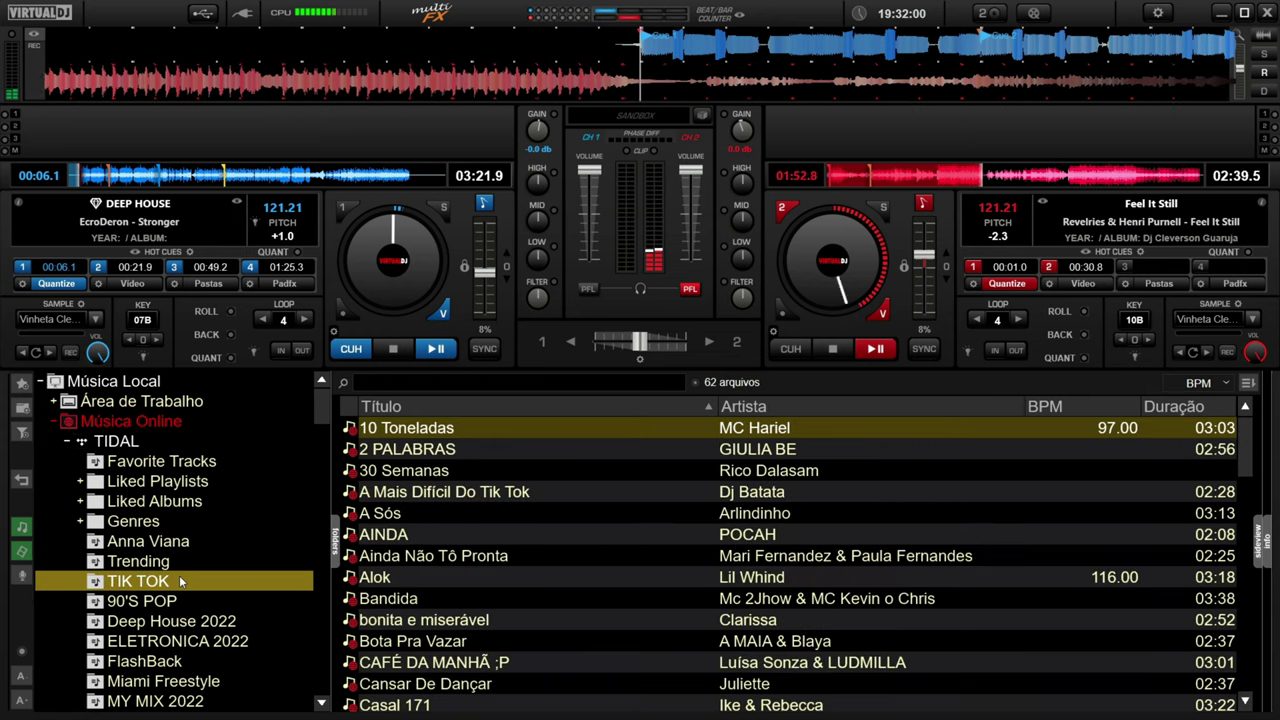
pyautogui.click(676, 577)
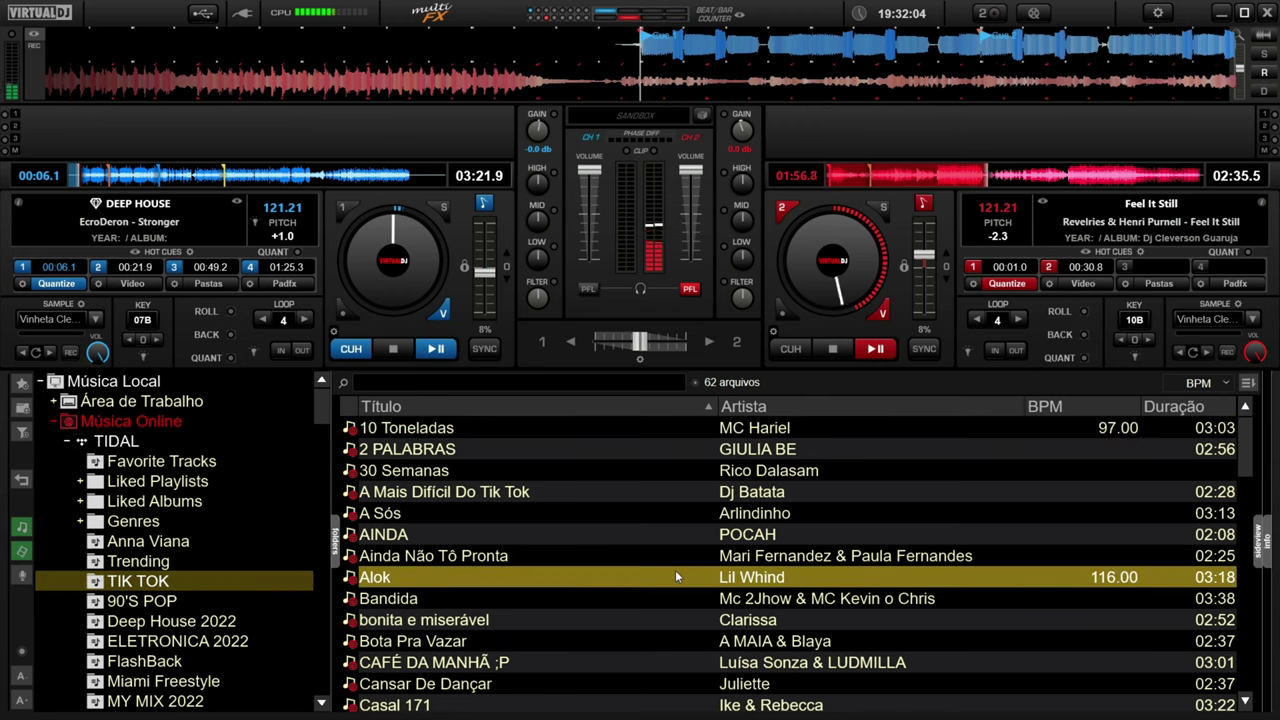
pyautogui.scroll(-4, 675, 575)
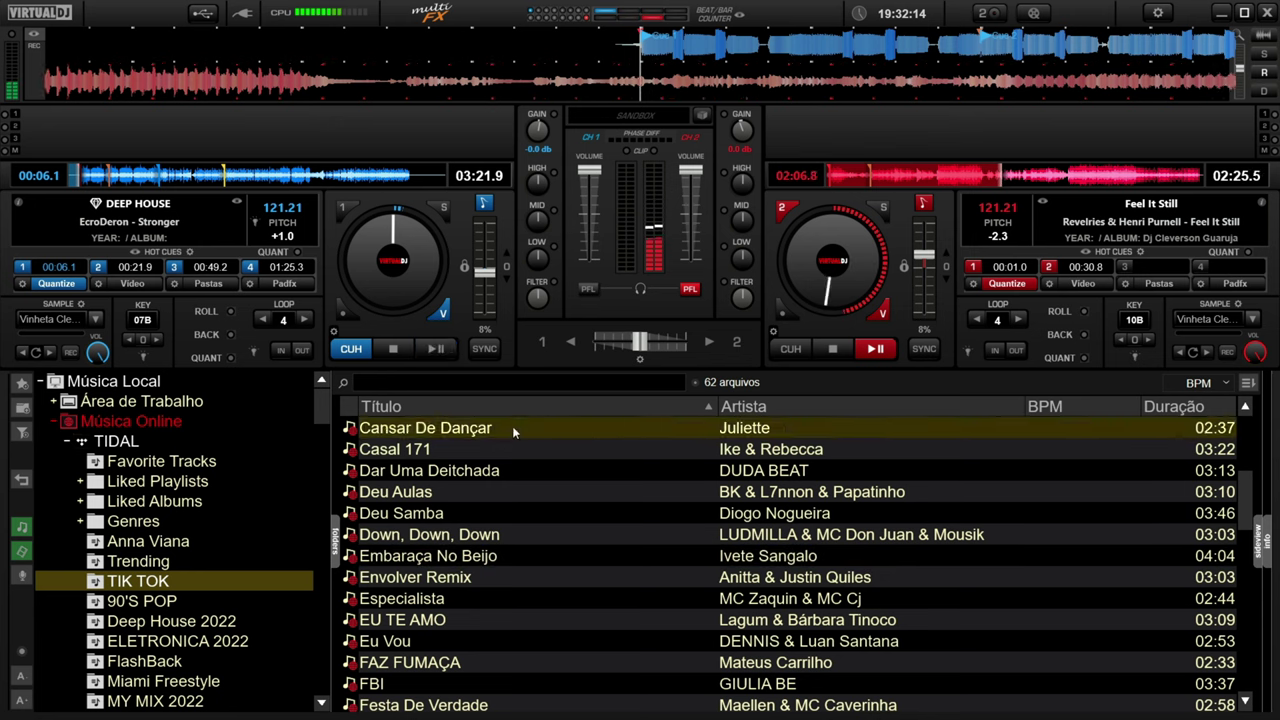
# - Search for "alok" from the TIK TOK playlist and repeat the search in the Música Online folder
pyautogui.click(558, 381)
pyautogui.write('alok')
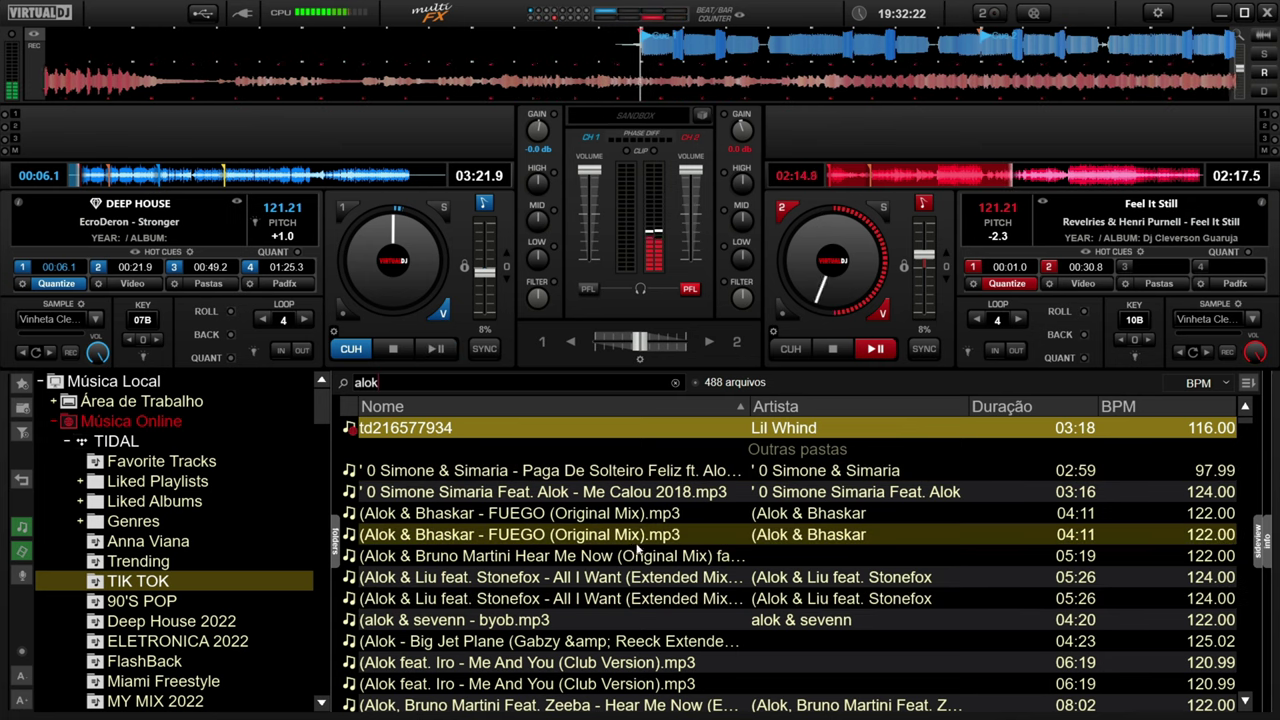
pyautogui.click(130, 421)
pyautogui.click(522, 384)
pyautogui.write('alok')
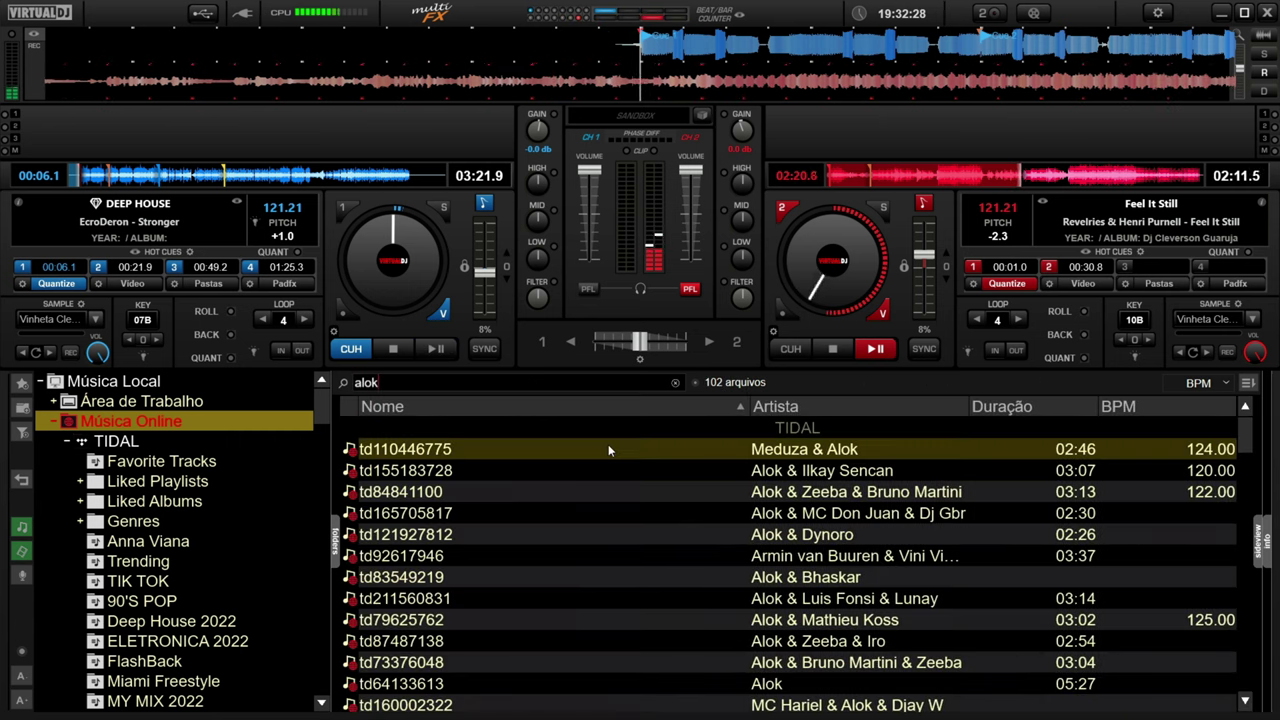
# - Replace the Nome column in the search results with the Título column and widen Título
pyautogui.rightClick(494, 409)
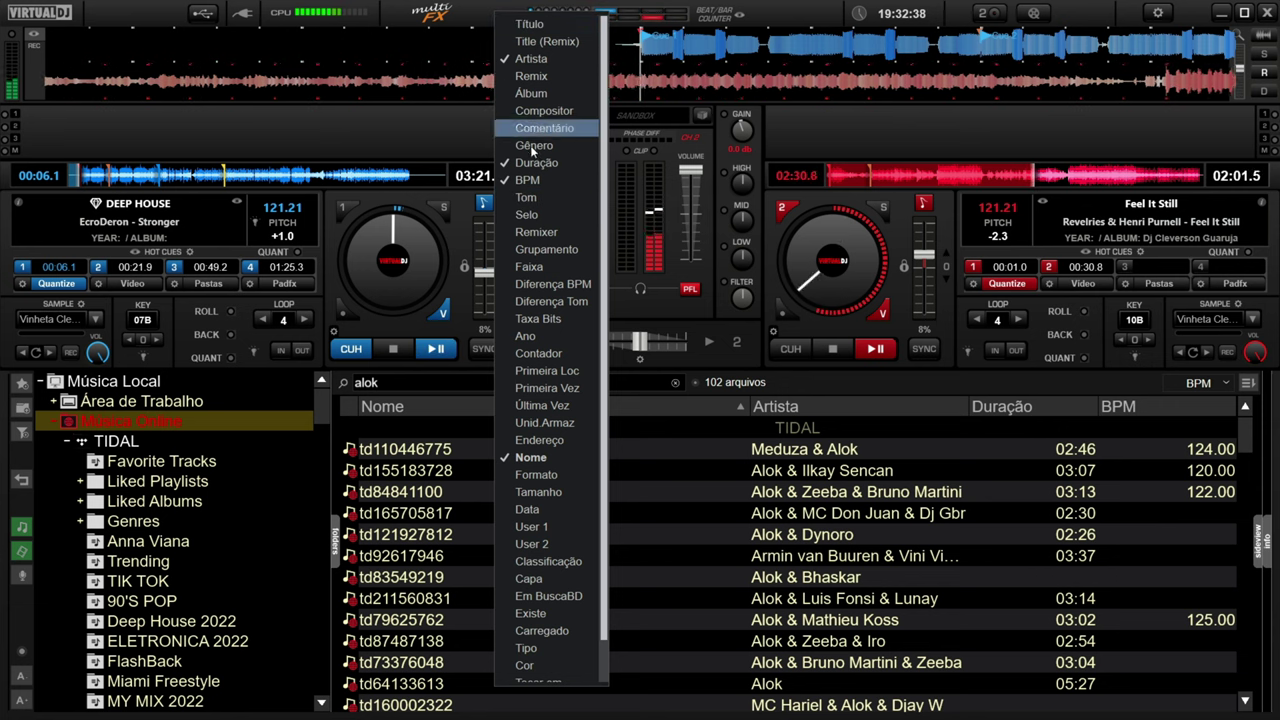
pyautogui.click(552, 459)
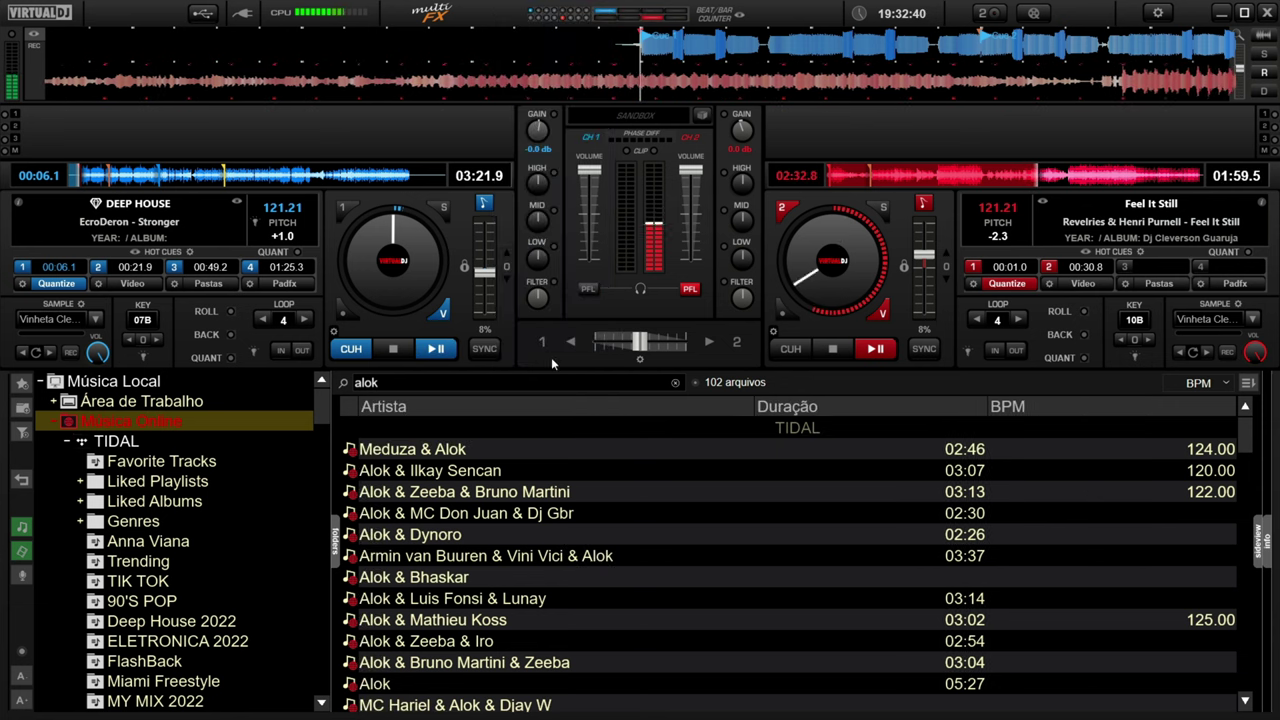
pyautogui.rightClick(565, 402)
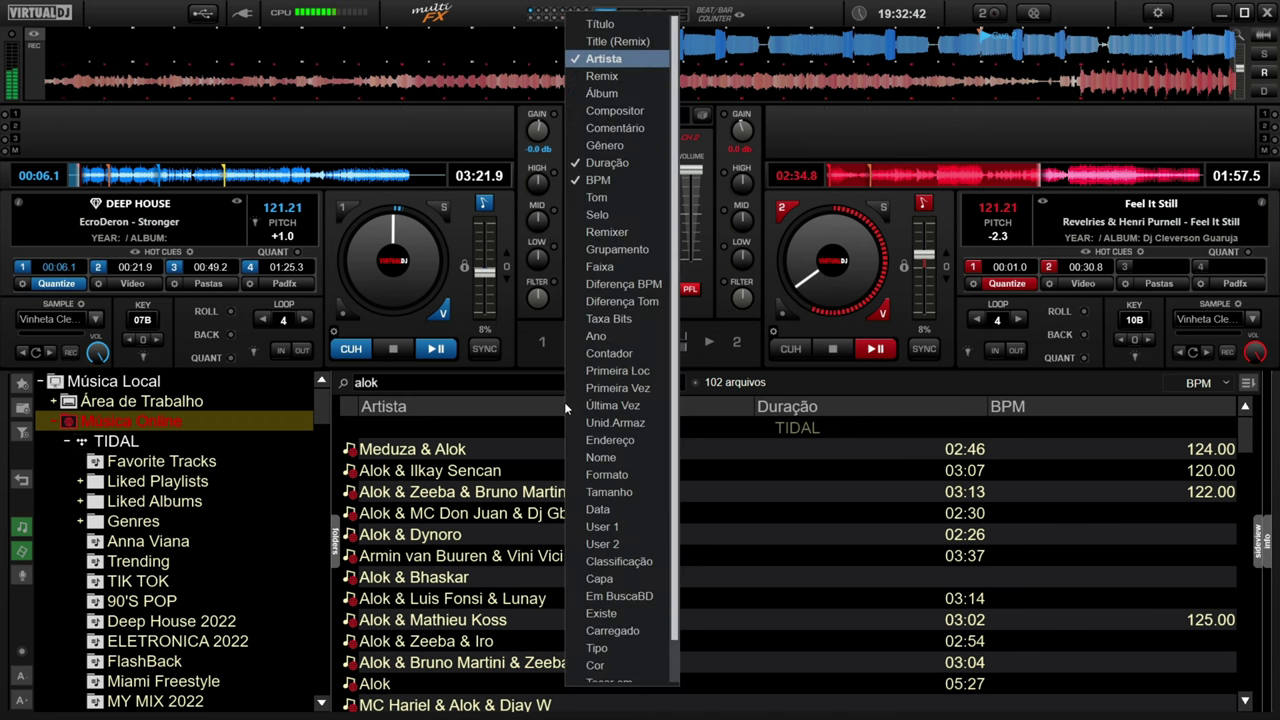
pyautogui.click(618, 32)
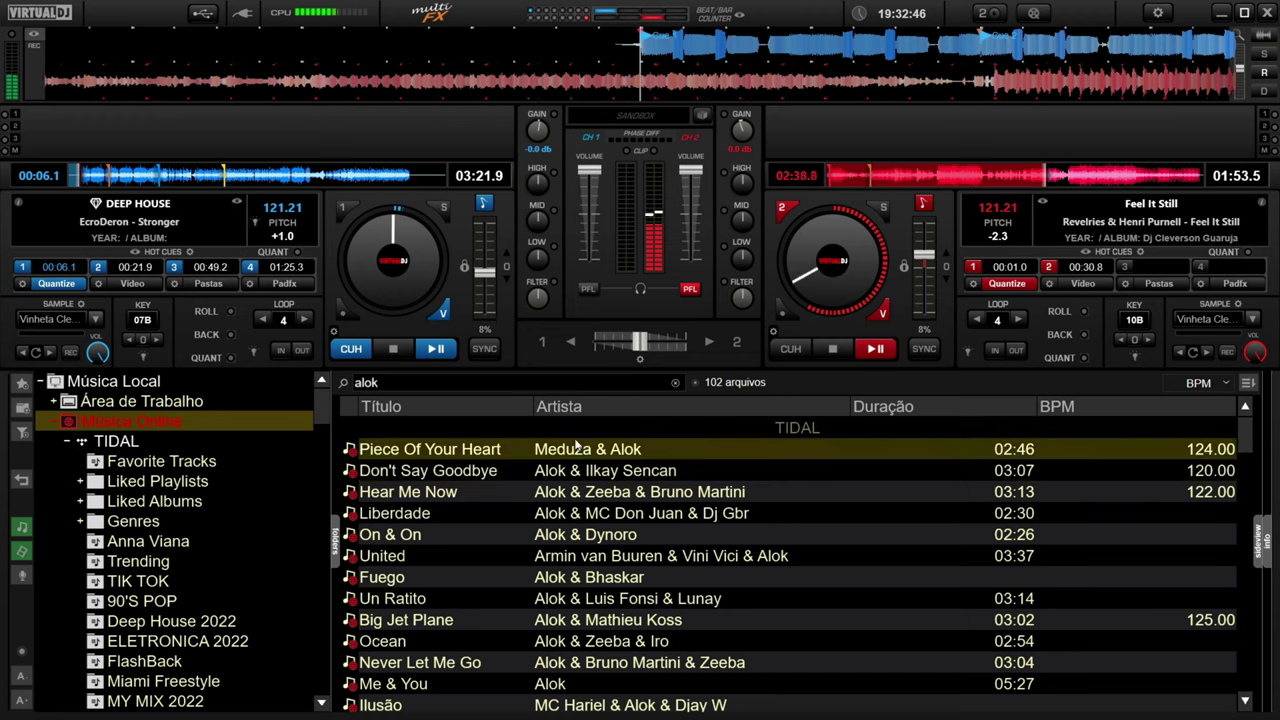
pyautogui.moveTo(532, 407); pyautogui.dragTo(598, 410)
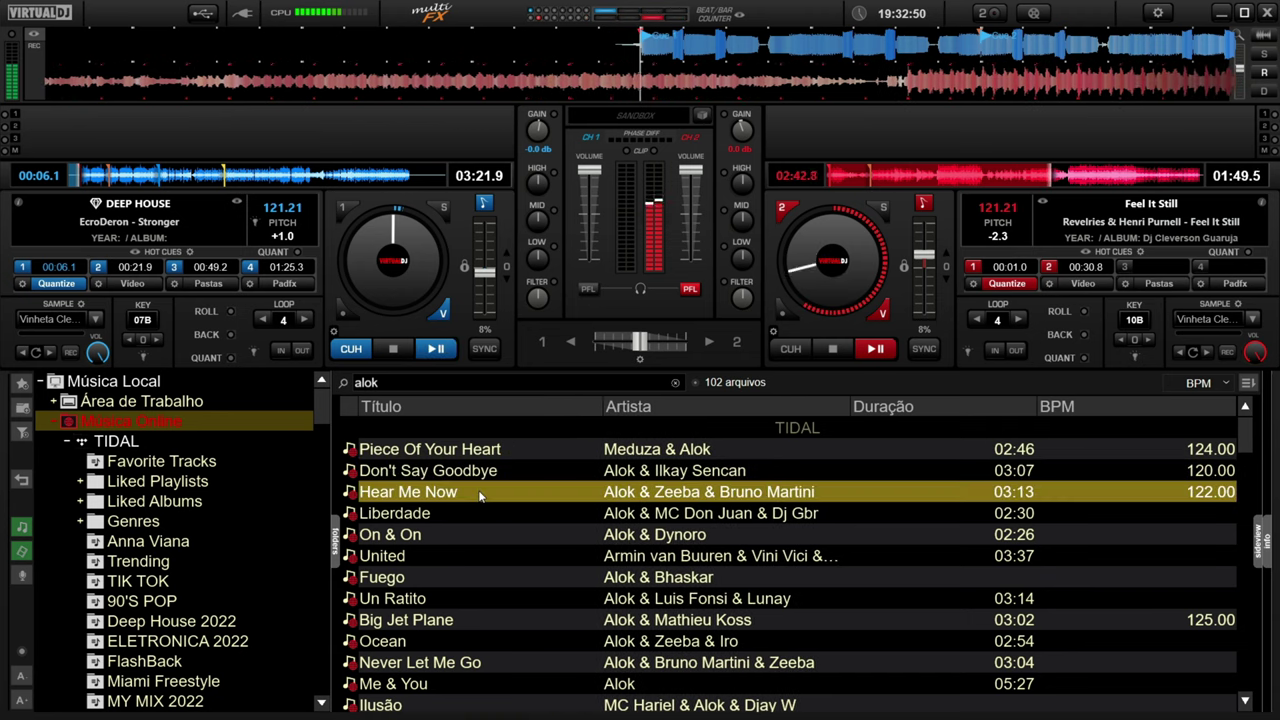
# - Load the TIDAL track Hear Me Now onto deck 1 and preview it in sync with deck 2, pausing it at the end
pyautogui.moveTo(480, 497); pyautogui.dragTo(405, 295)
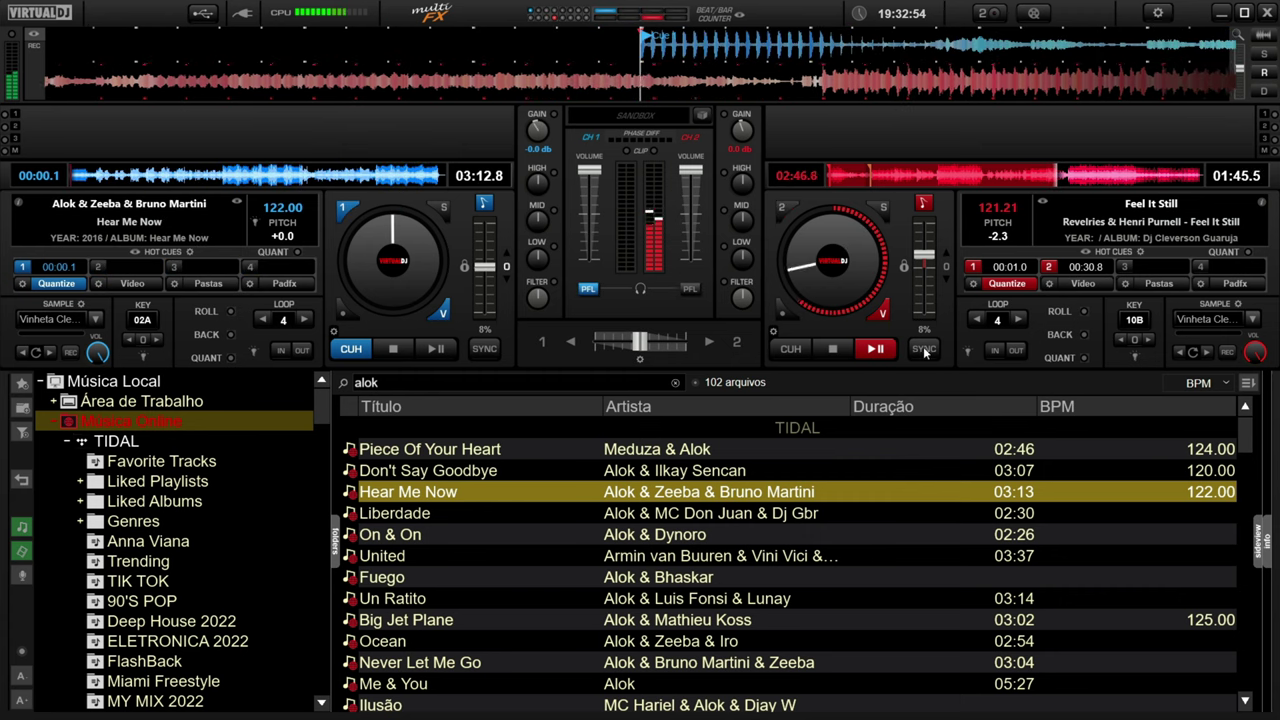
pyautogui.click(472, 352)
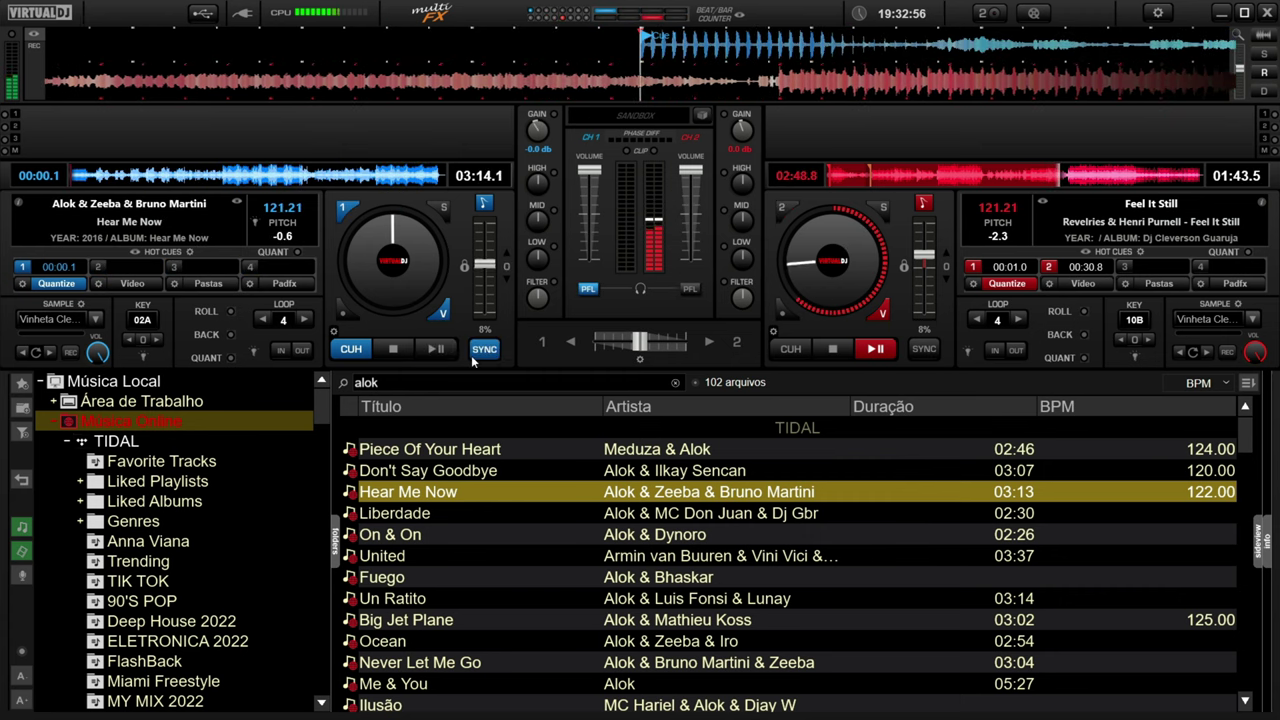
pyautogui.click(348, 350)
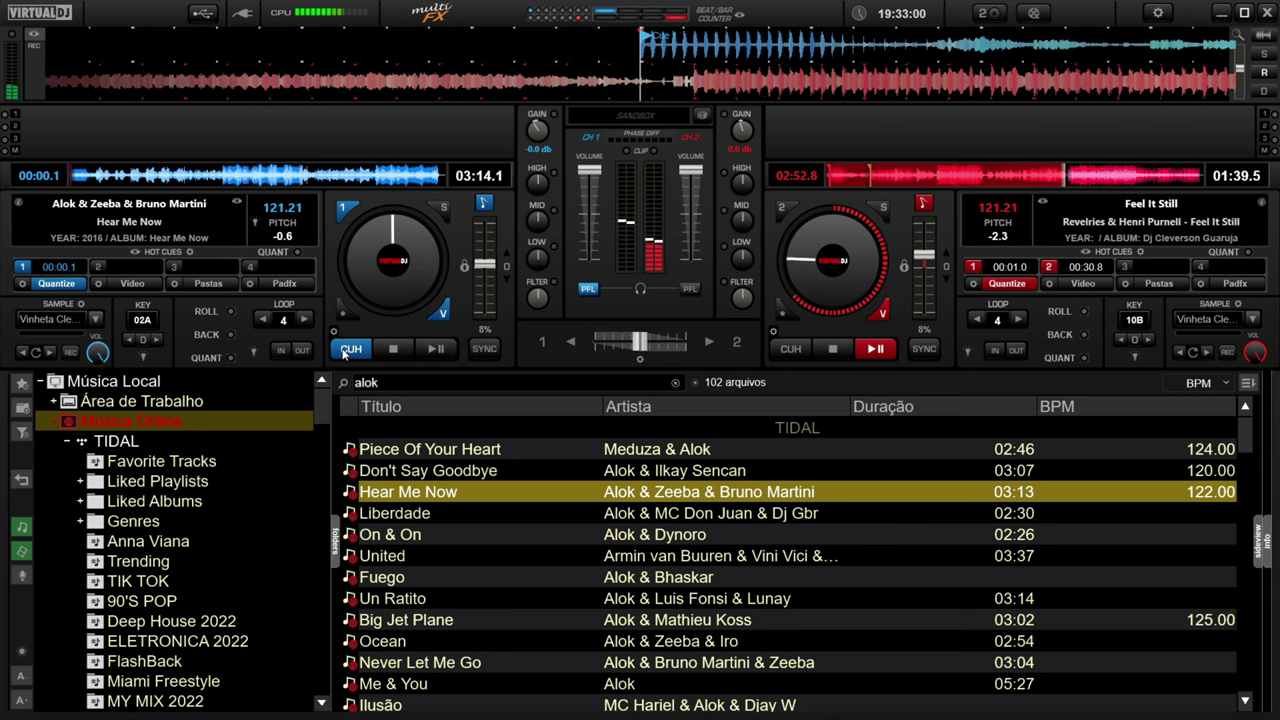
pyautogui.click(438, 350)
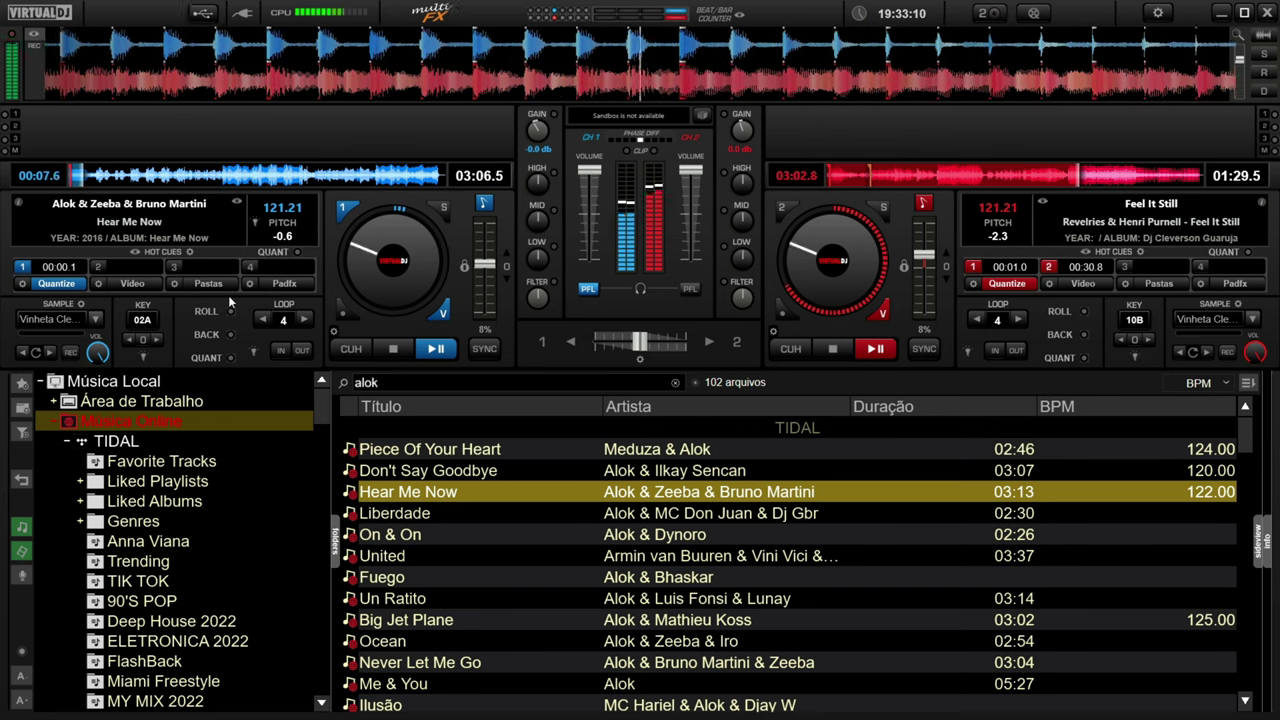
pyautogui.click(435, 349)
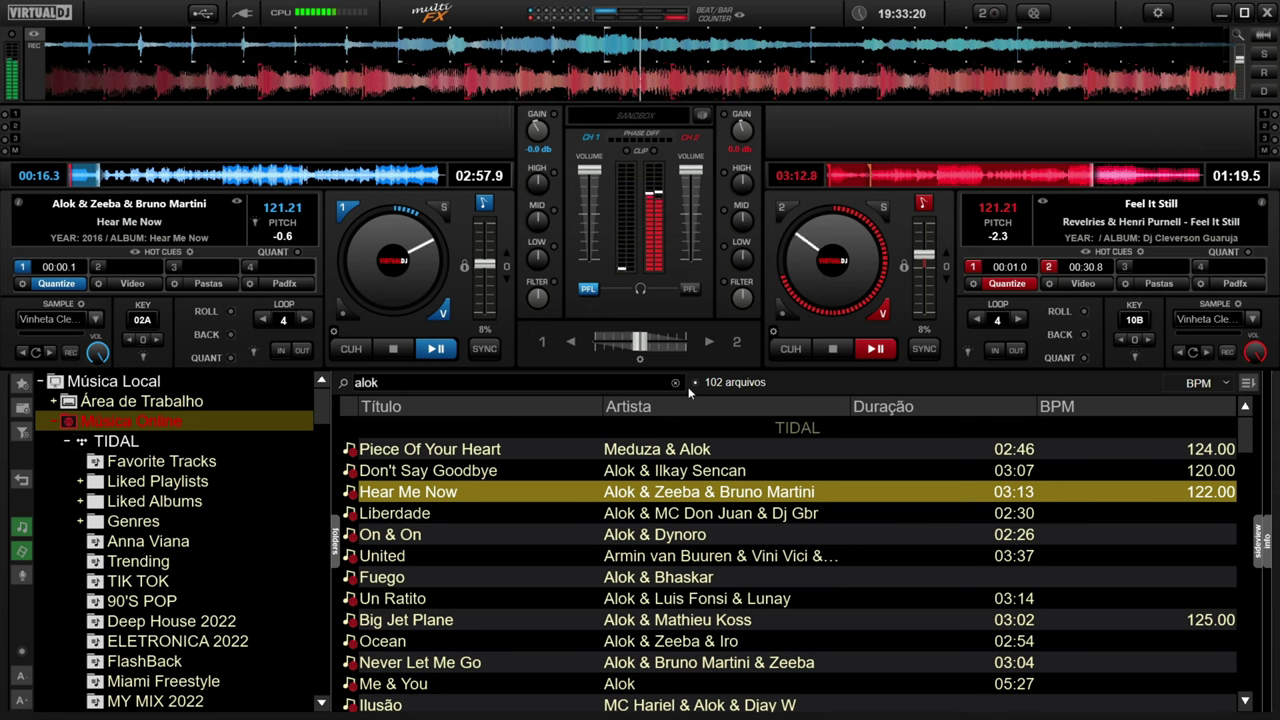
# - Load the TIDAL track Don't Say Goodbye onto deck 1 and preview it matched to deck 2's tempo, leaving it paused
pyautogui.click(857, 466)
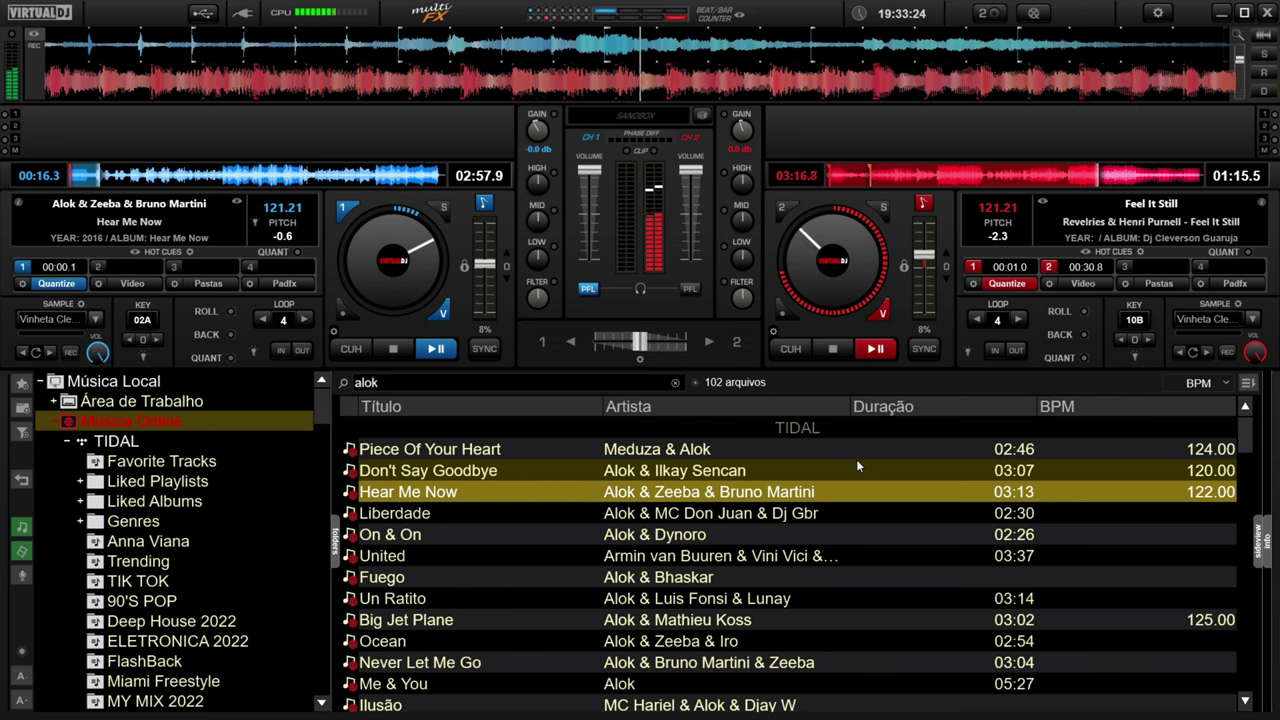
pyautogui.click(697, 452)
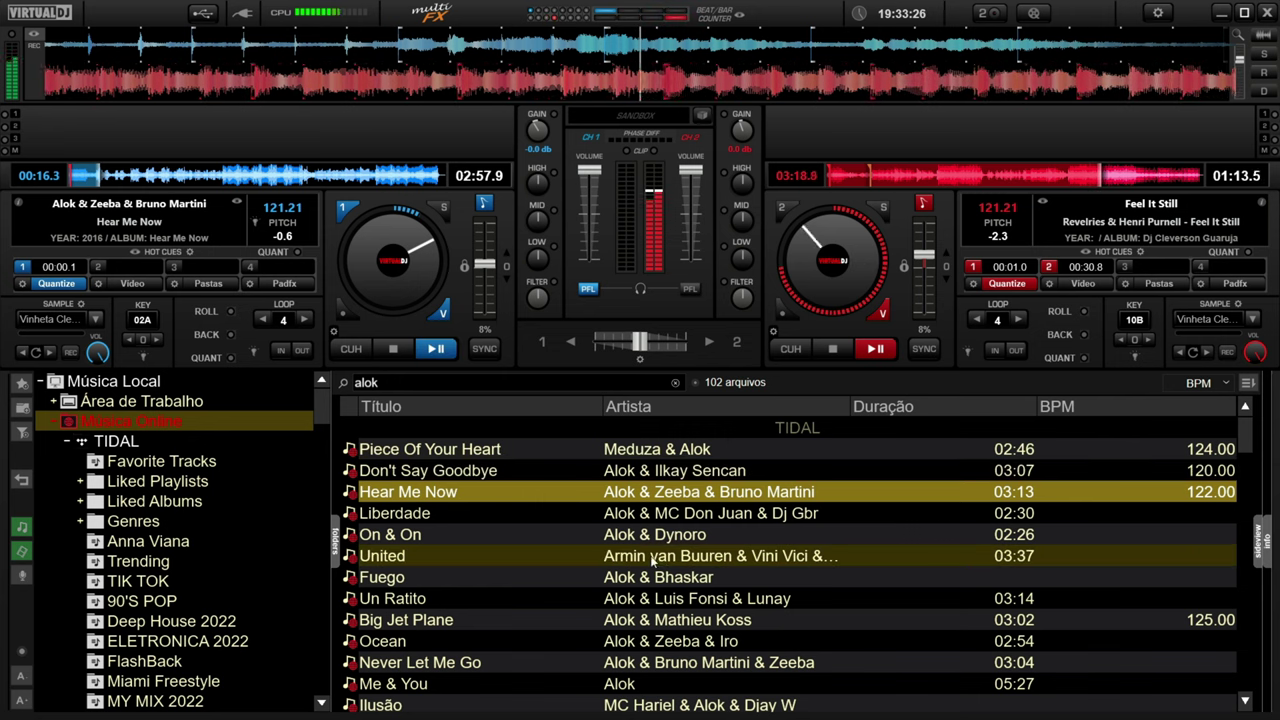
pyautogui.moveTo(485, 474); pyautogui.dragTo(410, 326)
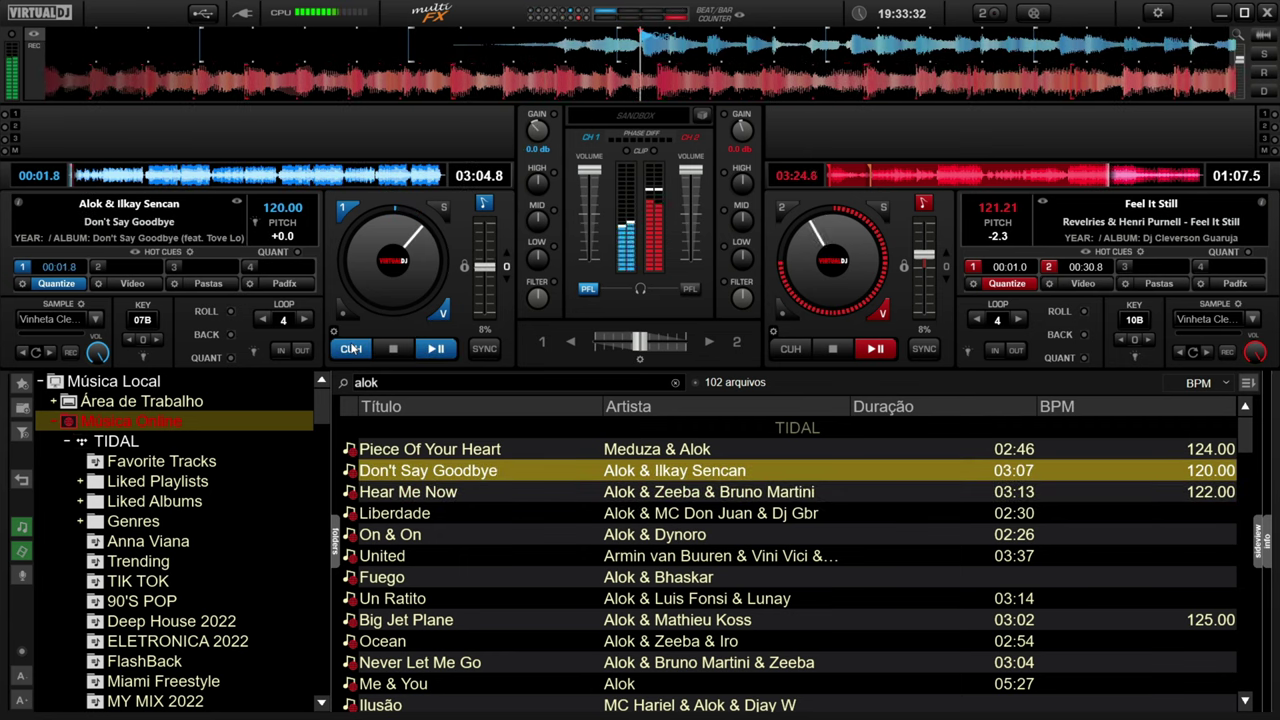
pyautogui.click(436, 349)
pyautogui.click(436, 349)
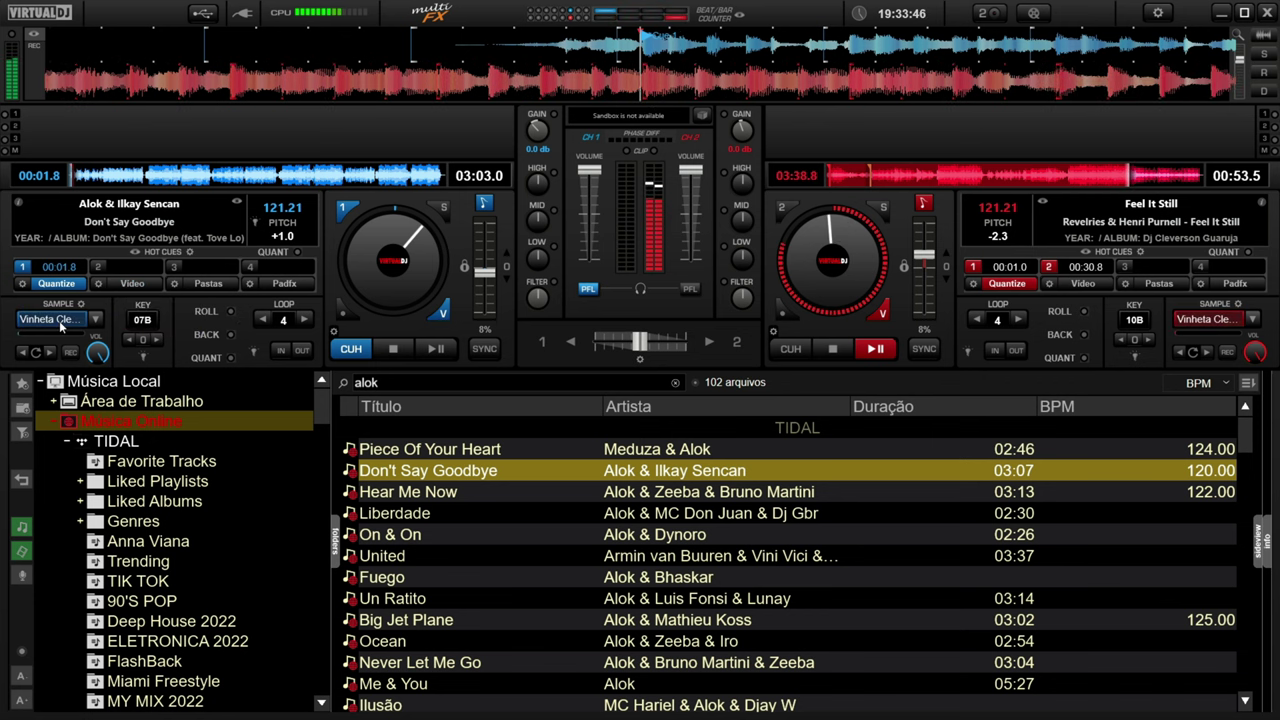
pyautogui.click(433, 351)
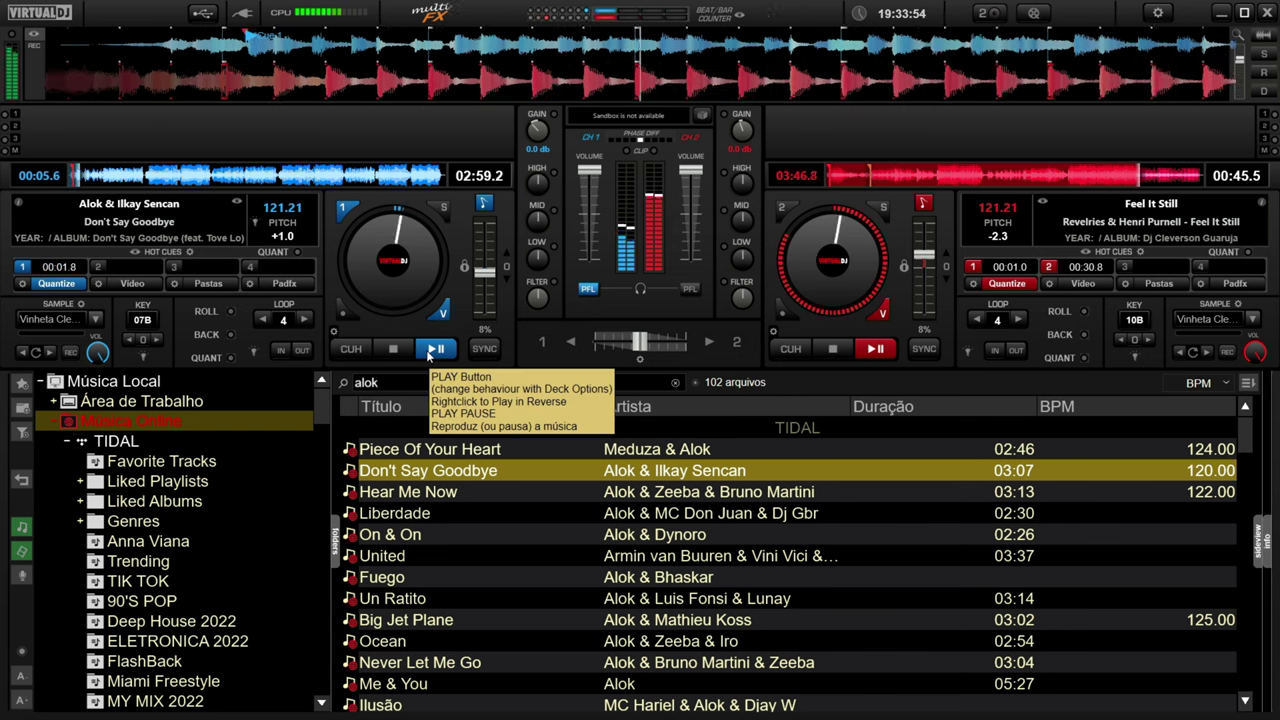
pyautogui.click(433, 350)
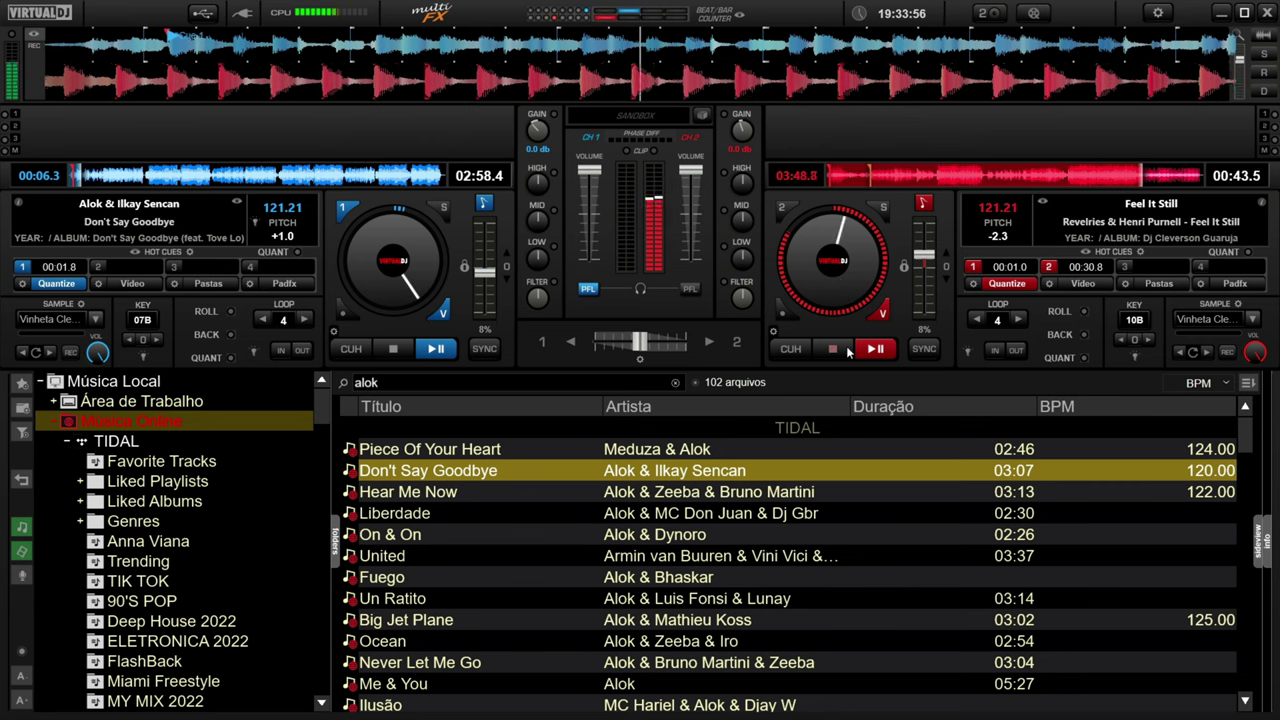